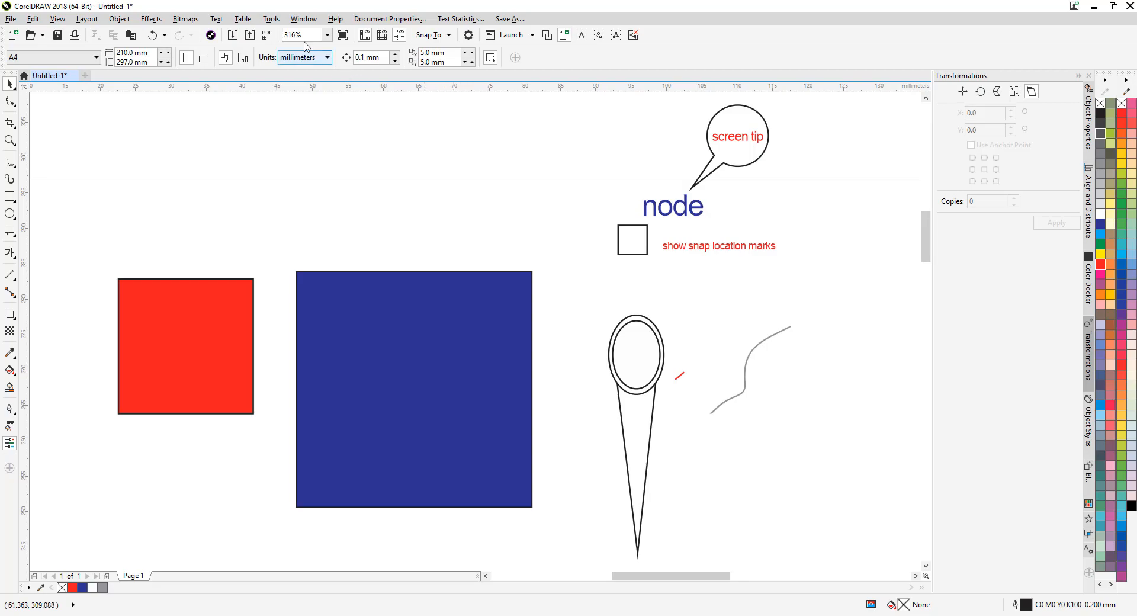
- Examine the Snap to Objects page of the workspace options, including its snapping modes and radius
left_click(271, 20)
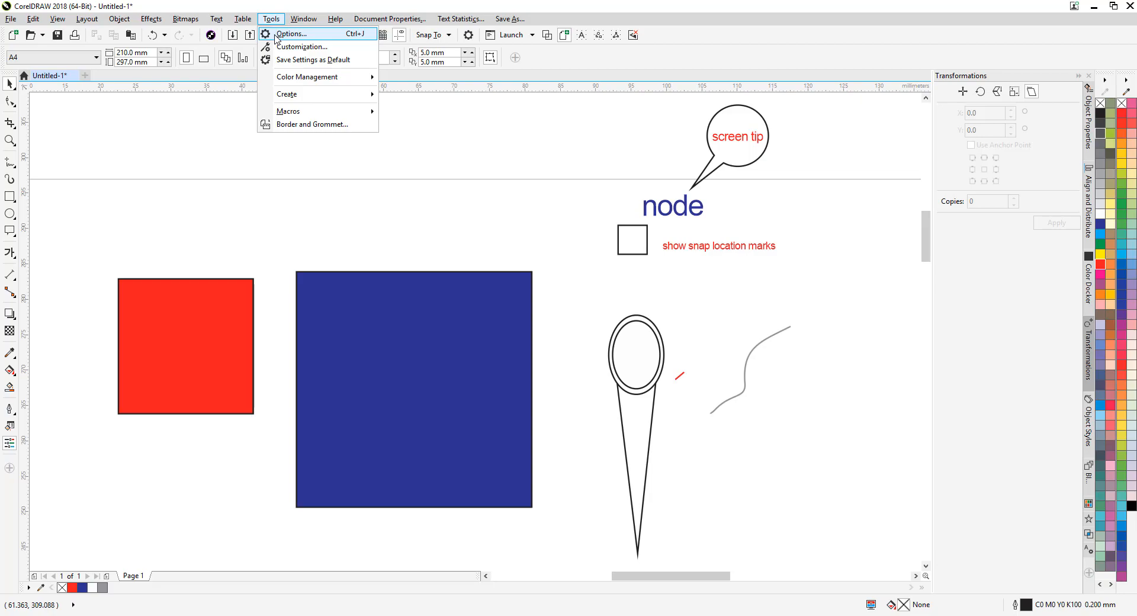
left_click(290, 33)
left_click_drag(607, 152, 588, 145)
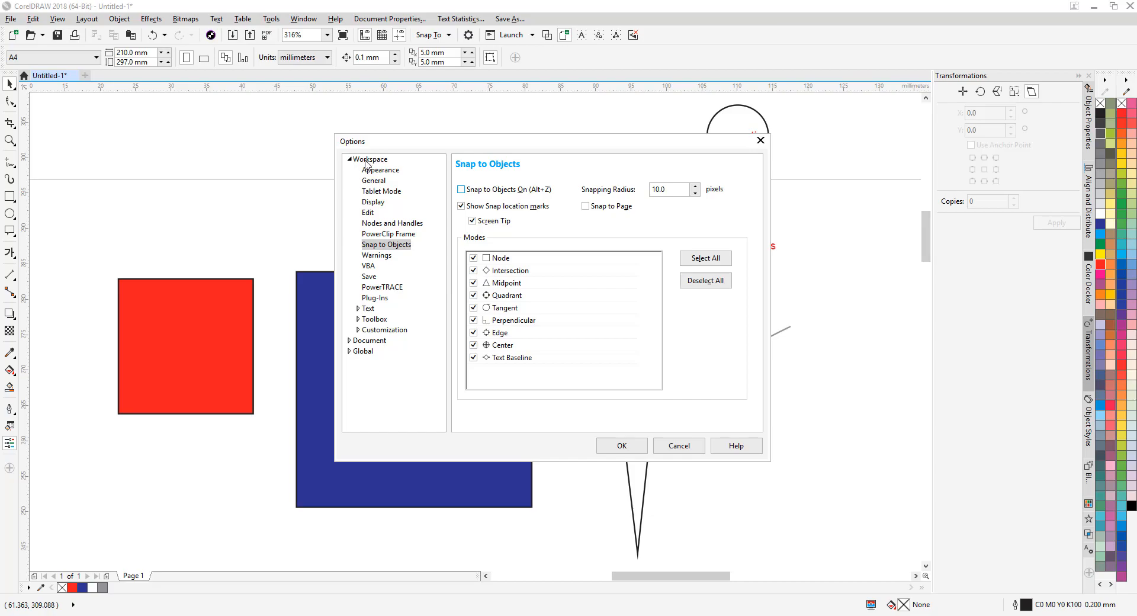
left_click(379, 245)
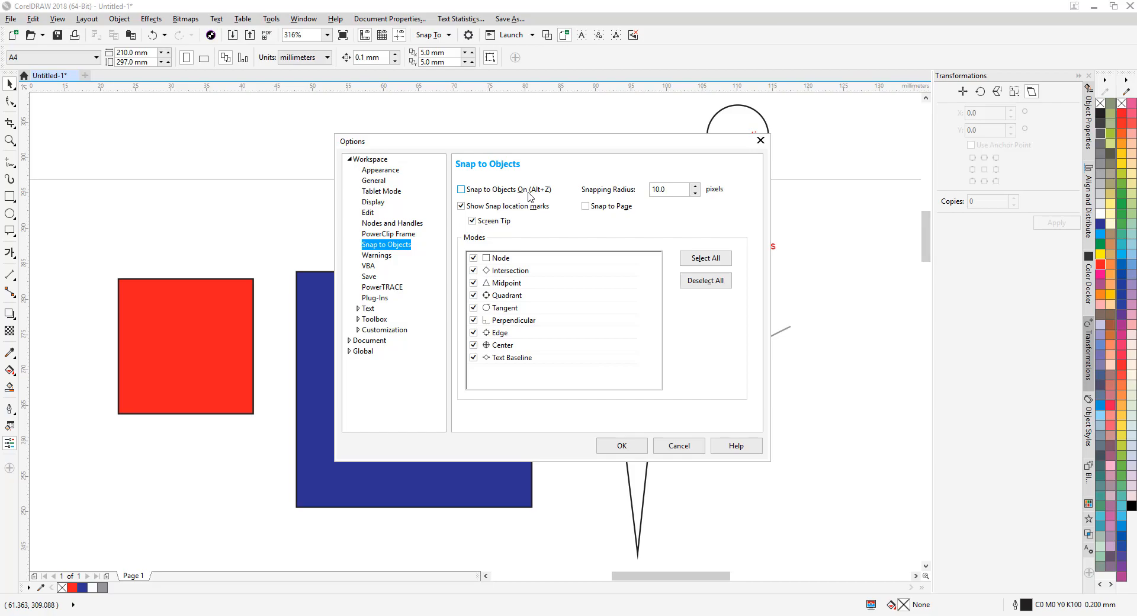
left_click(621, 446)
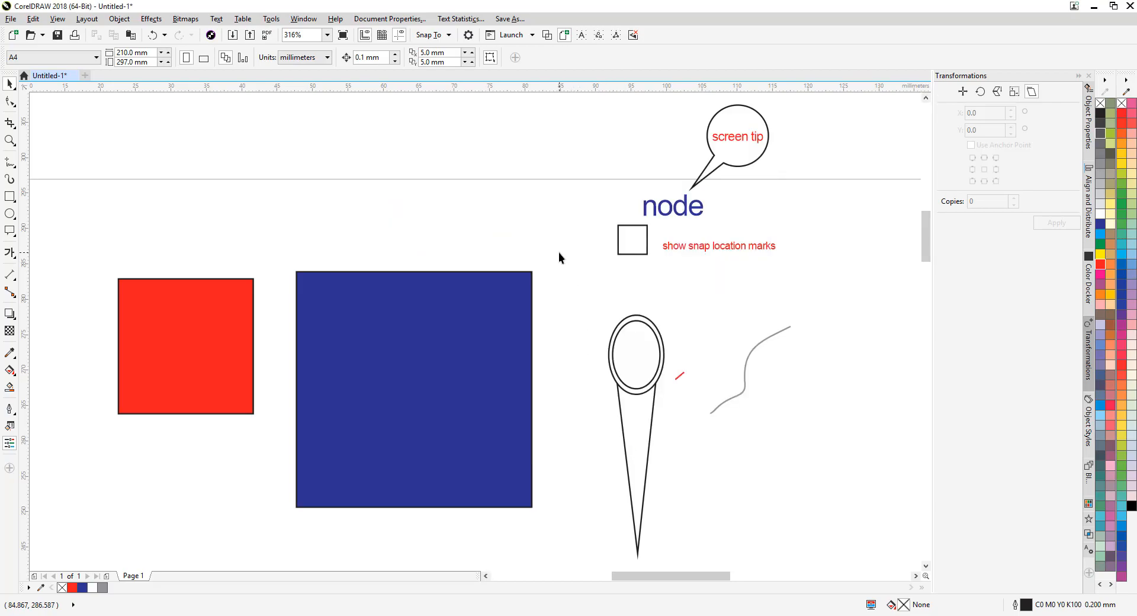
- Check the Snap to Objects state in the options and turn snapping to objects off
left_click(271, 18)
left_click(277, 34)
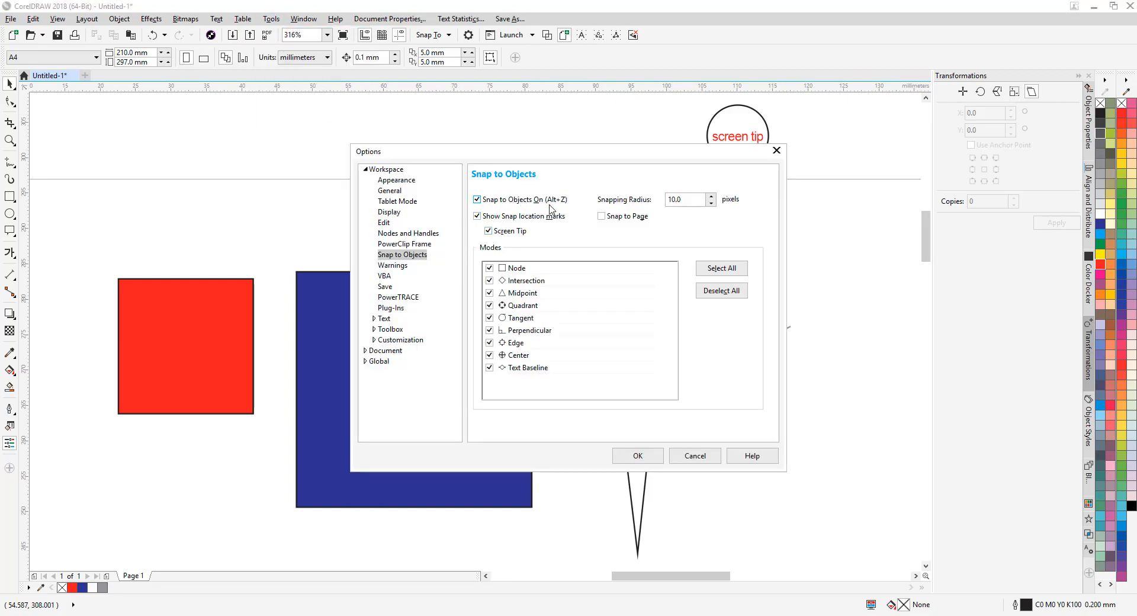
left_click(641, 459)
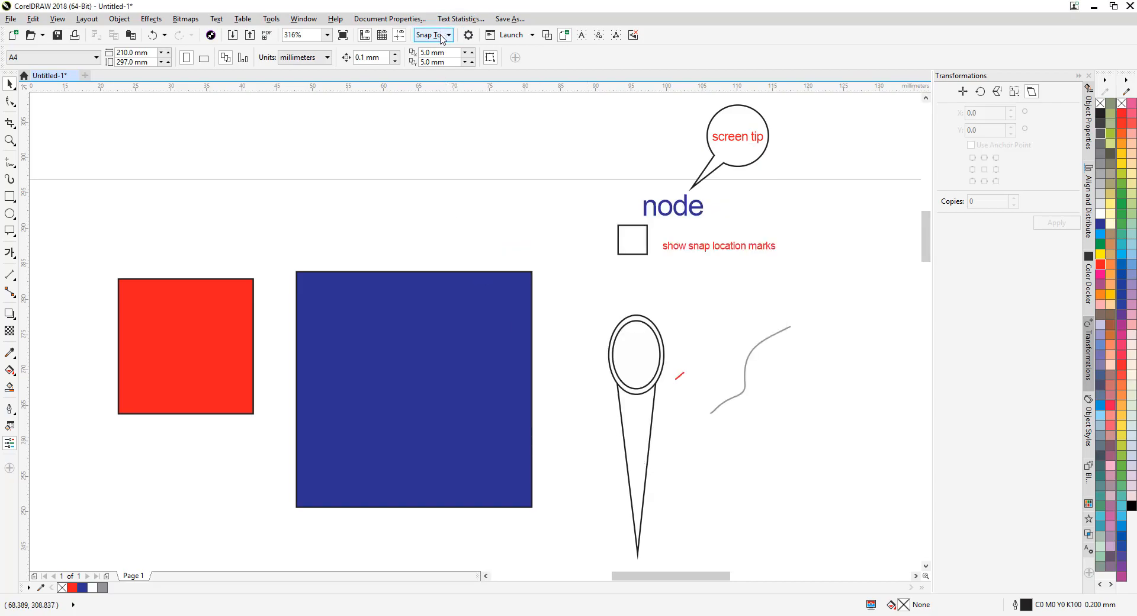
left_click(438, 36)
left_click(432, 102)
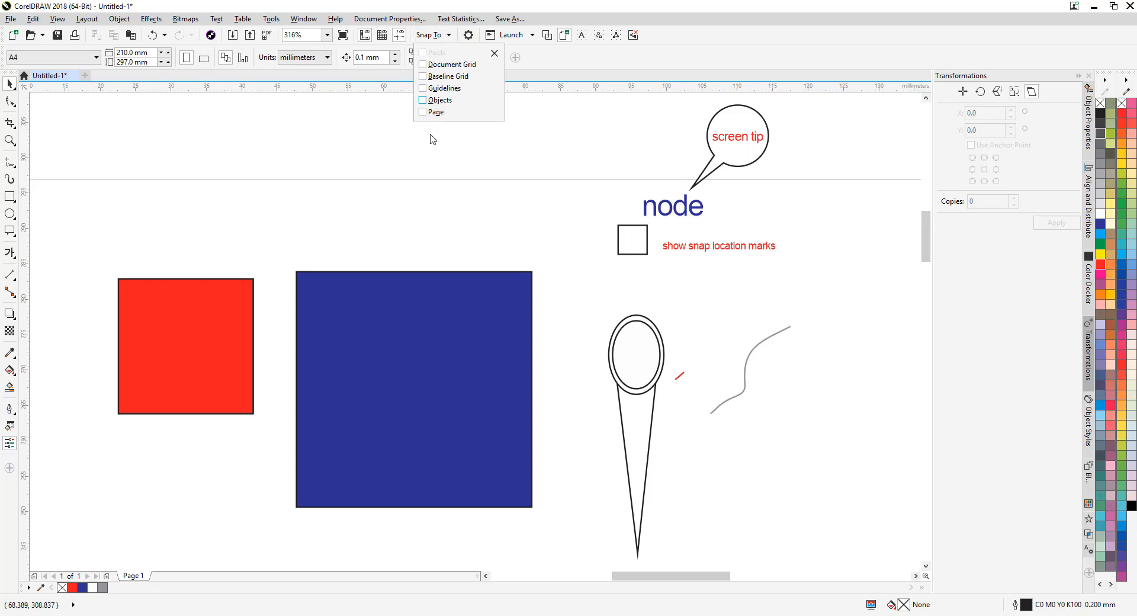
left_click(416, 159)
- Review the Snap to Objects options again, looking at the on/off setting and the snapping radius
left_click(271, 18)
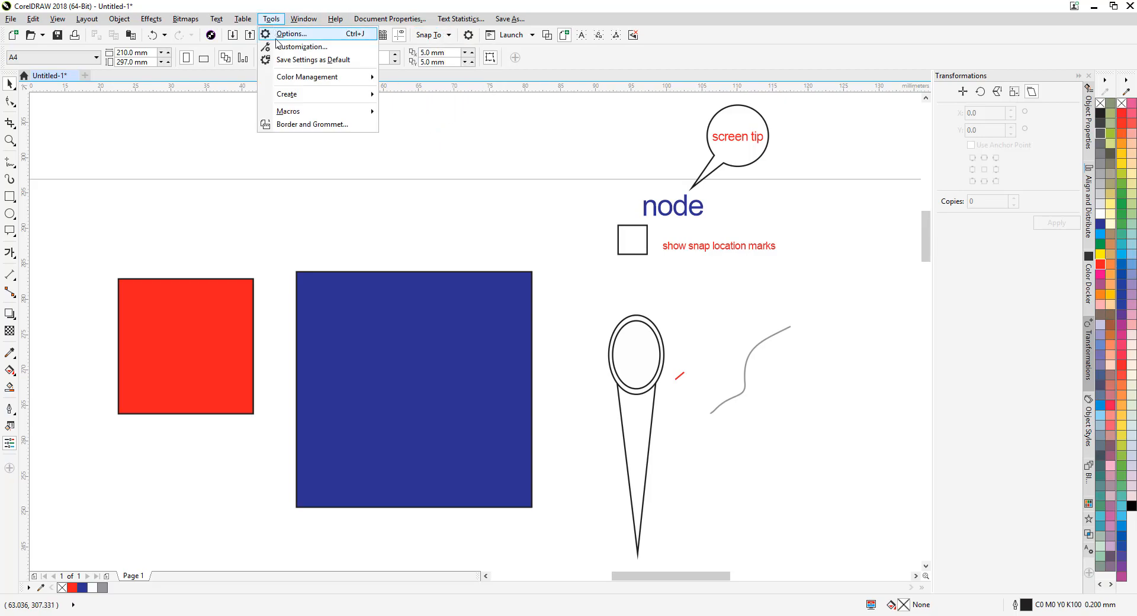
left_click(290, 34)
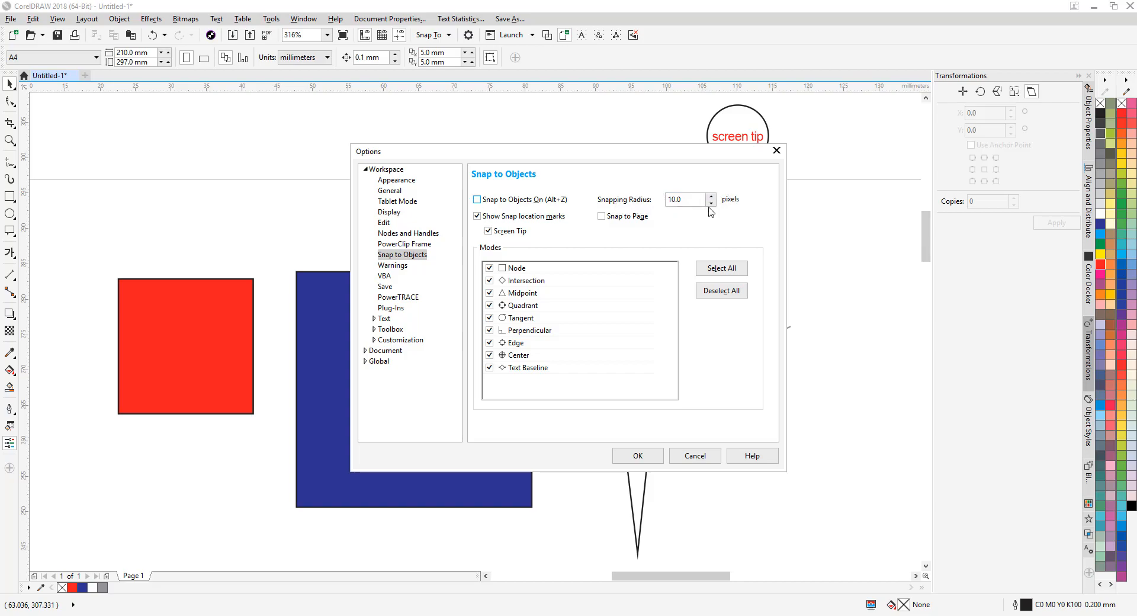
left_click(638, 455)
- Move the red square by its upper-right corner node toward the blue square, to about X 36.7 mm, Y 273.6 mm
key("z")
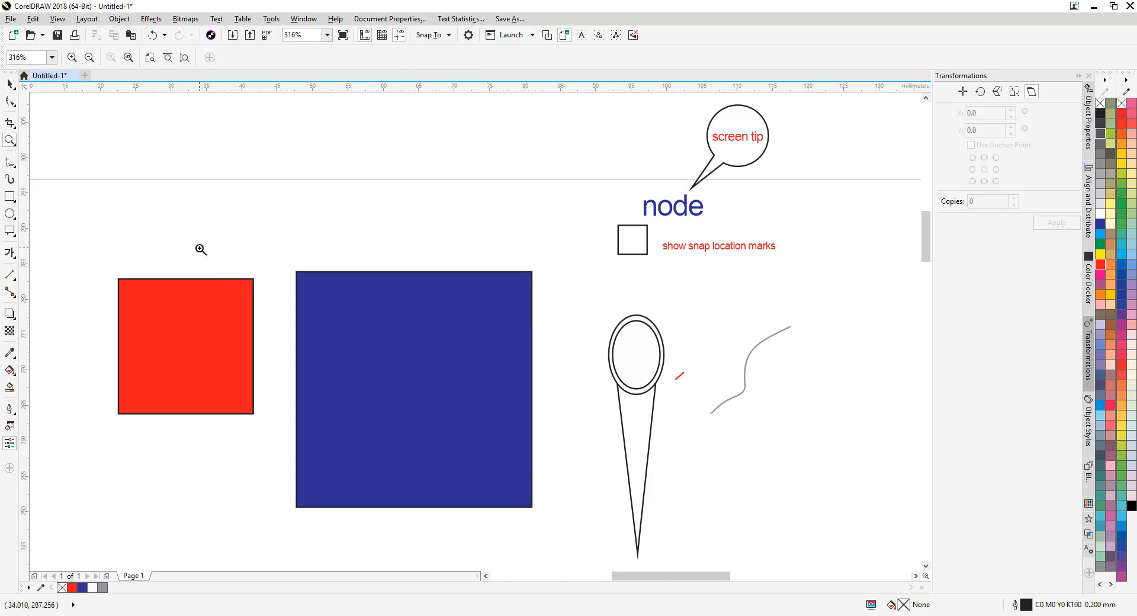
left_click(10, 84)
left_click(215, 318)
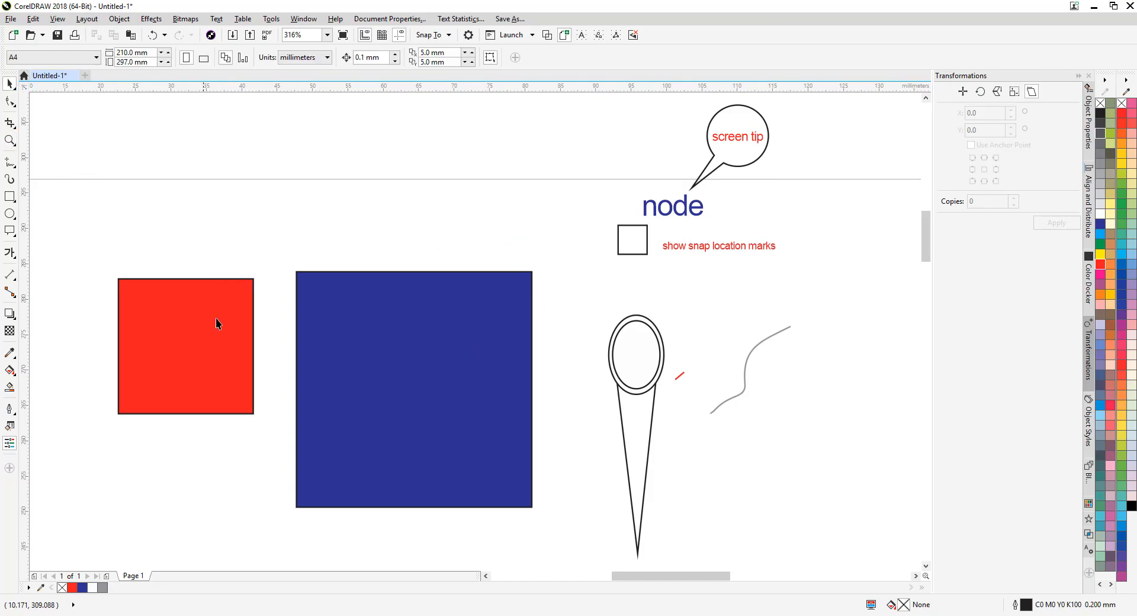
left_click(260, 265)
left_click(250, 285)
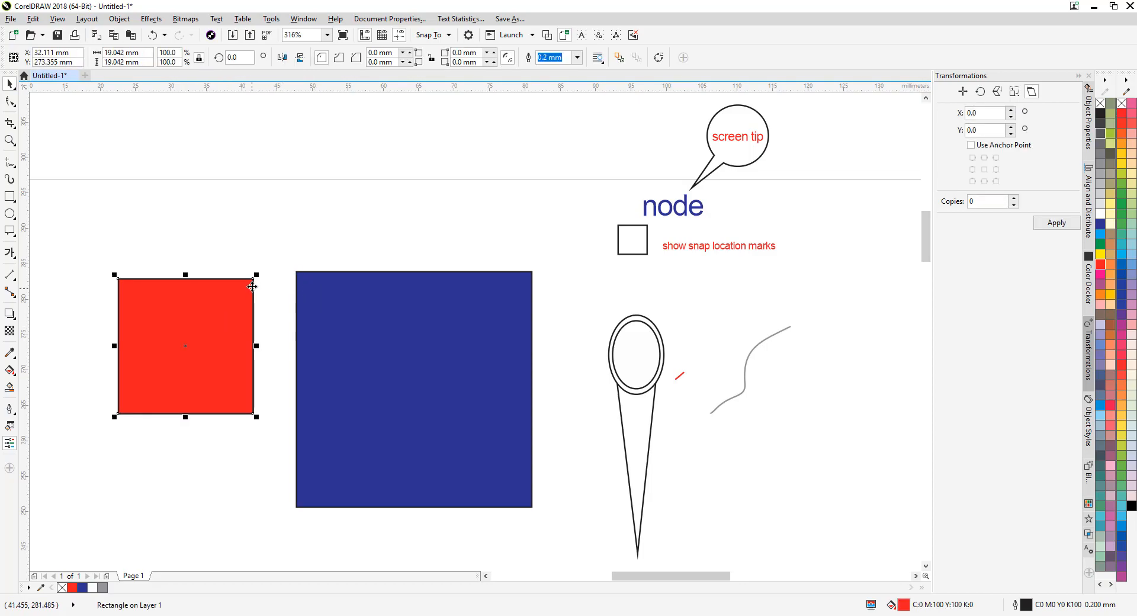
mouse_move(256, 277)
left_mouse_down()
mouse_move(272, 286)
mouse_move(298, 272)
mouse_move(252, 280)
left_mouse_up()
left_click(248, 294)
left_click_drag(254, 282, 282, 275)
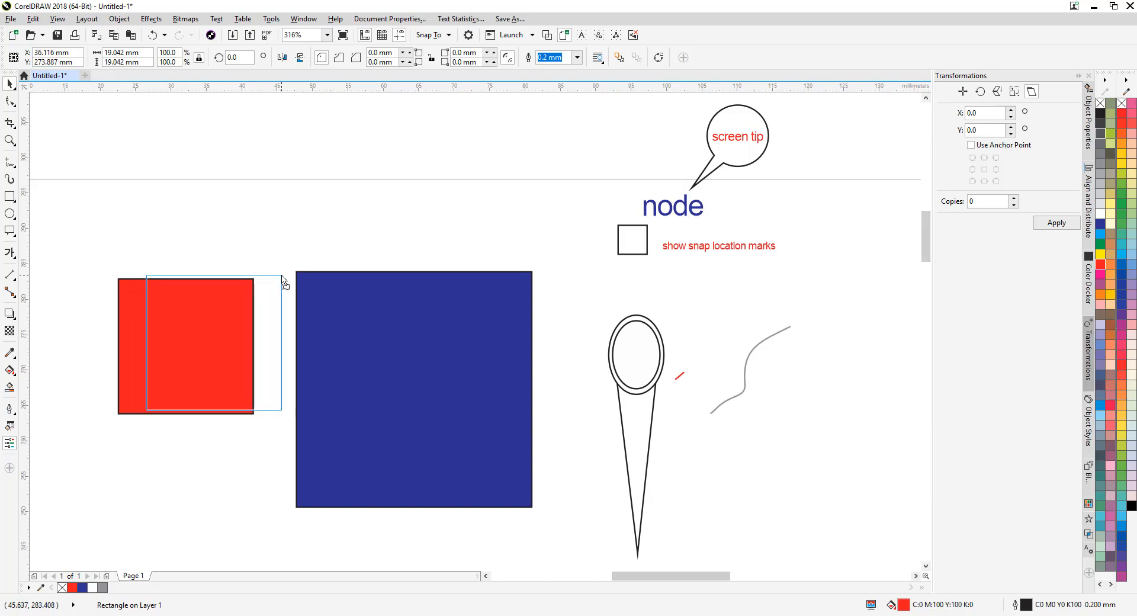
mouse_move(282, 276)
left_mouse_down()
mouse_move(300, 271)
mouse_move(253, 283)
mouse_move(291, 283)
mouse_move(296, 274)
mouse_move(251, 282)
mouse_move(286, 279)
left_mouse_up()
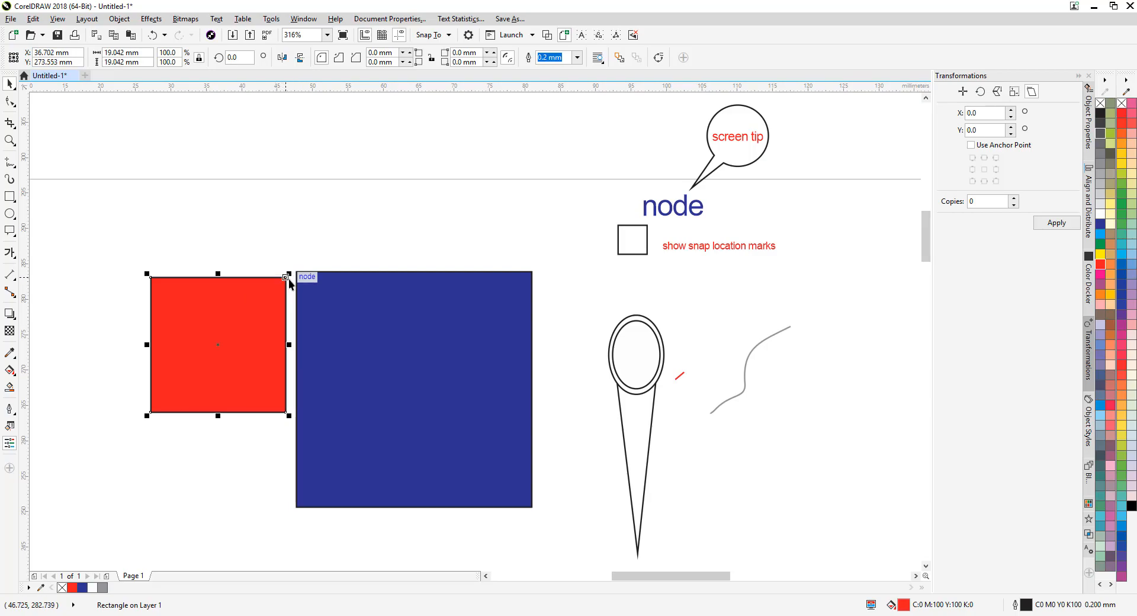
left_click(346, 240)
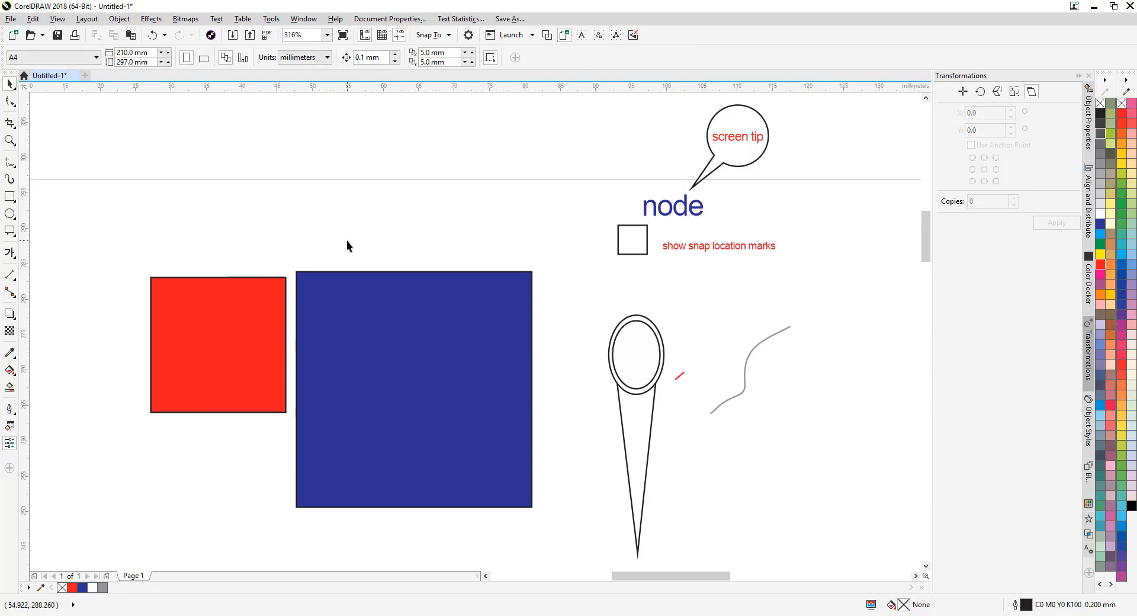
- Check the snapping radius value in the Snap to Objects options
key("ctrl+j")
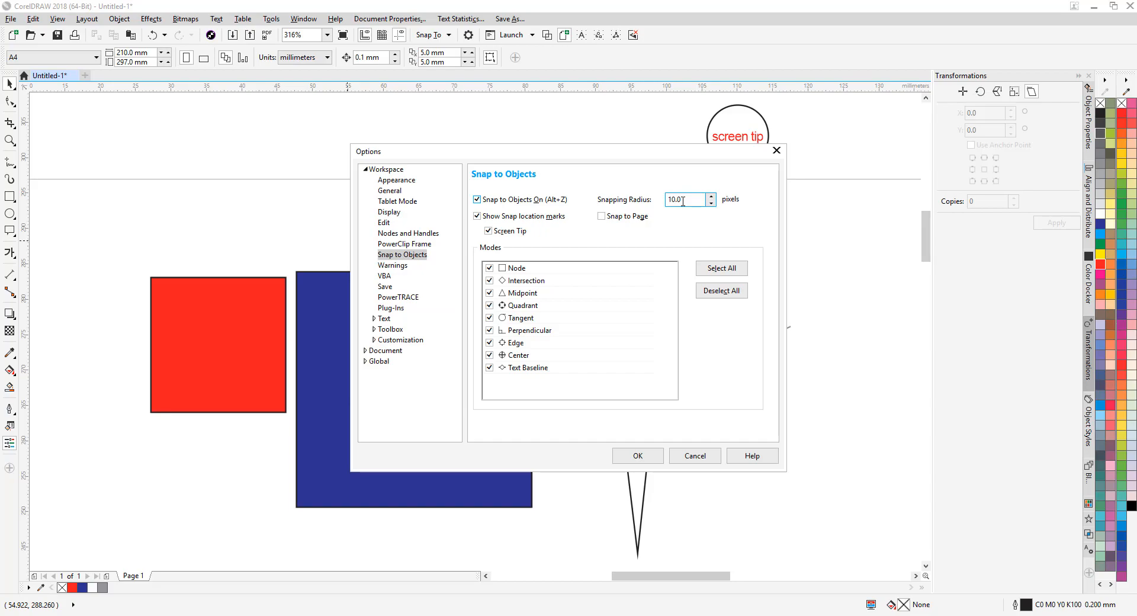
key("Return")
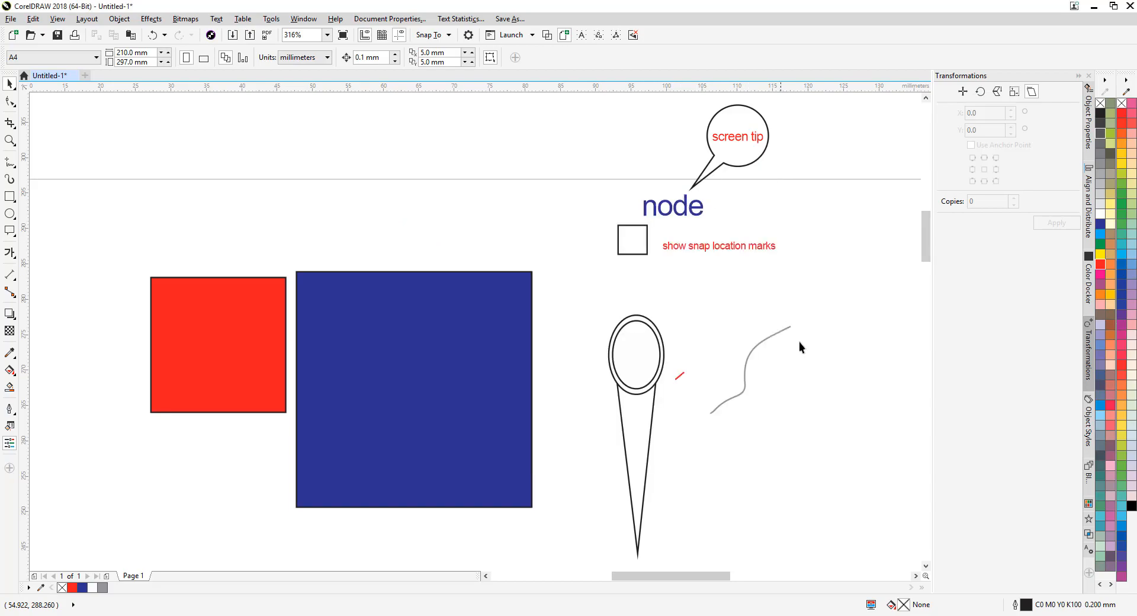
- Move the grey curve upward in the open area beside the double ellipse
key("z")
left_click_drag(535, 269, 914, 505)
key("F3")
left_click(10, 84)
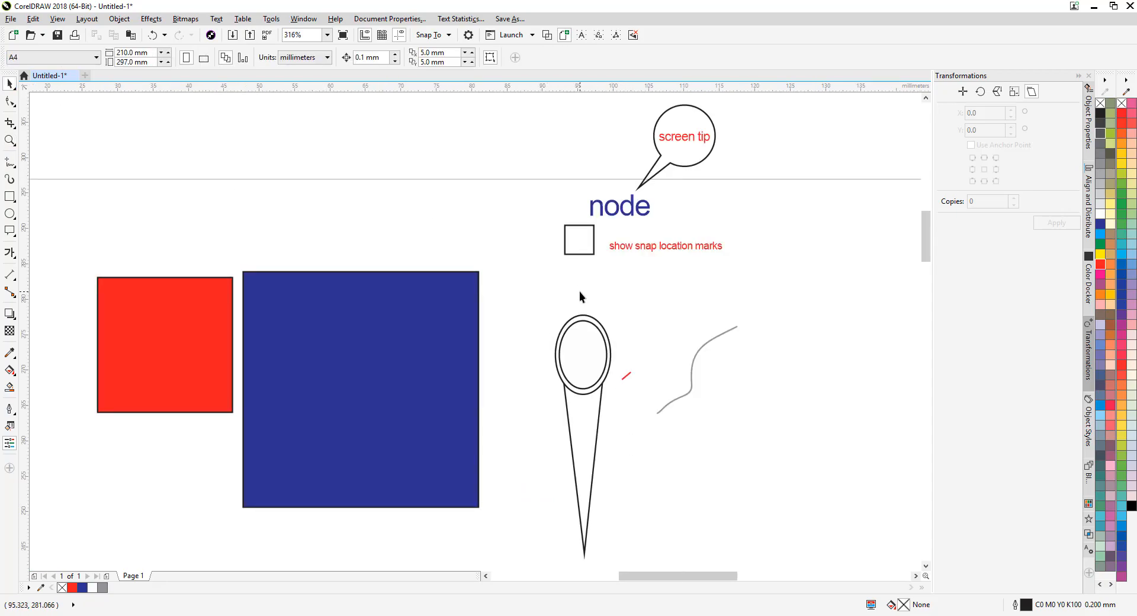
left_click(691, 379)
mouse_move(692, 379)
left_mouse_down()
mouse_move(680, 322)
mouse_move(694, 325)
left_mouse_up()
- Move the grey curve closer to the ellipse and the short red line inside it, undoing the line's last enlargement
left_click(614, 366)
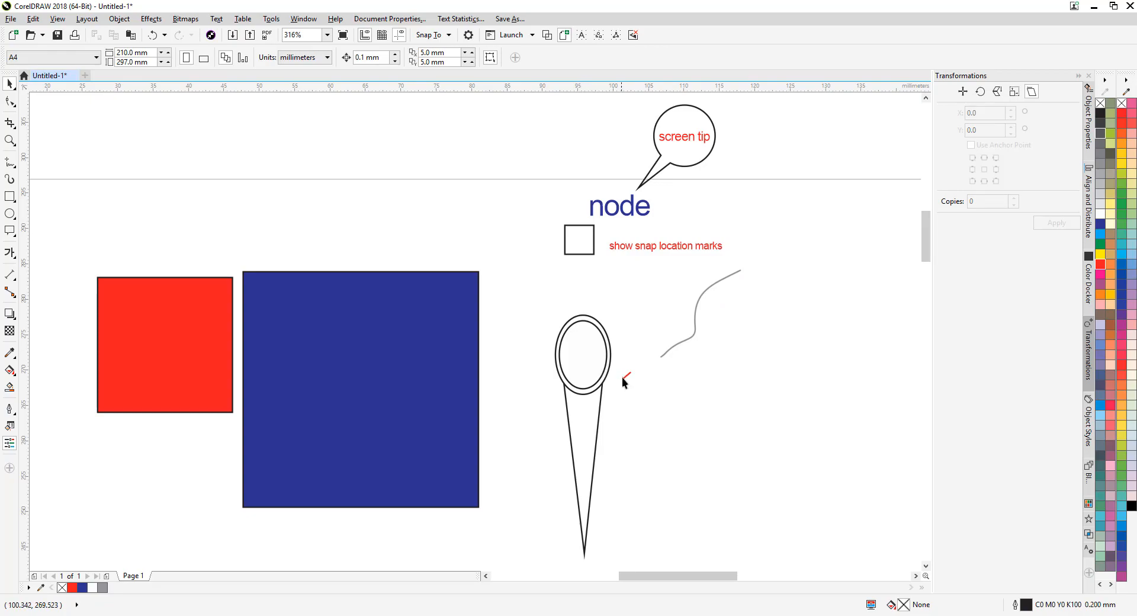
left_click(661, 359)
mouse_move(661, 359)
left_mouse_down()
mouse_move(583, 354)
mouse_move(637, 343)
mouse_move(592, 353)
mouse_move(605, 338)
left_mouse_up()
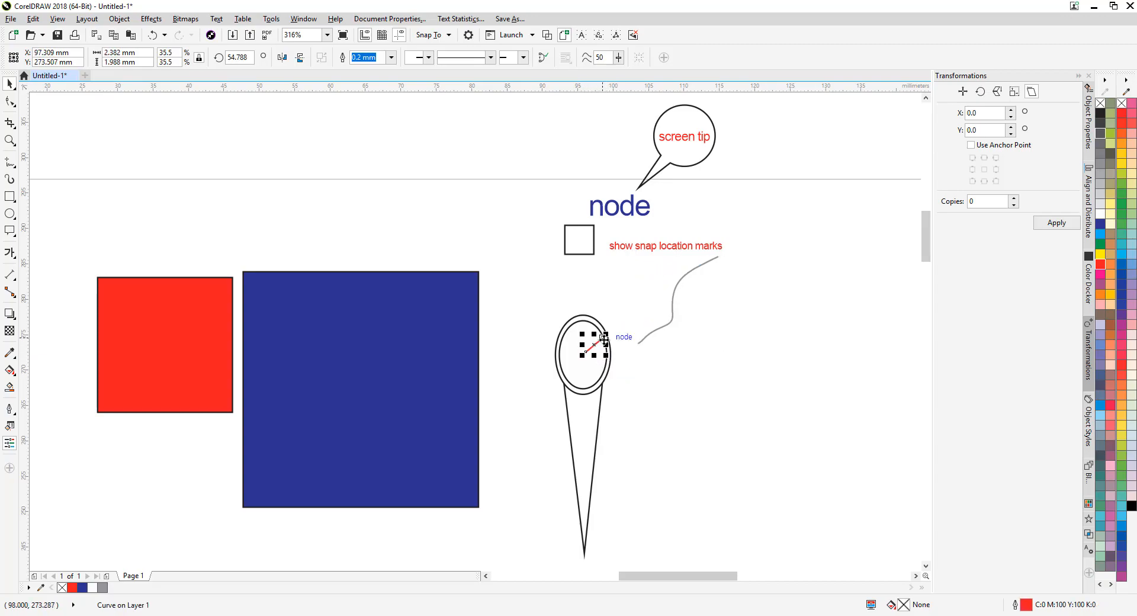
key("ctrl+z")
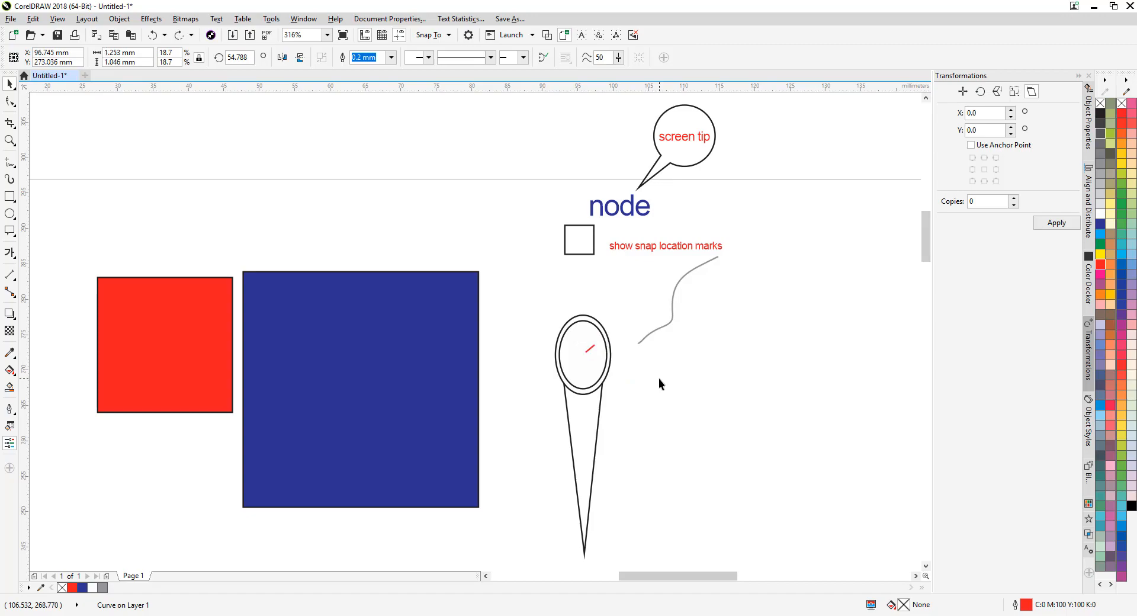
key("Escape")
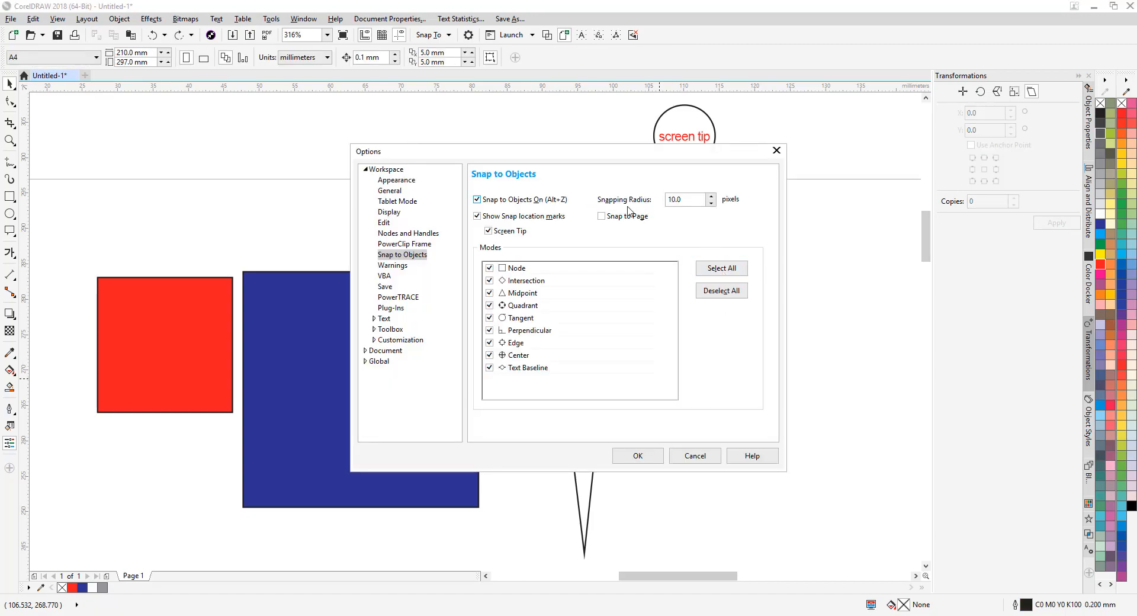
- Check the snapping radius in the options and move the red line out of the ellipse to about X 106.8 mm, Y 267.7 mm
double_click(663, 201)
left_click(638, 456)
left_click_drag(635, 318, 661, 386)
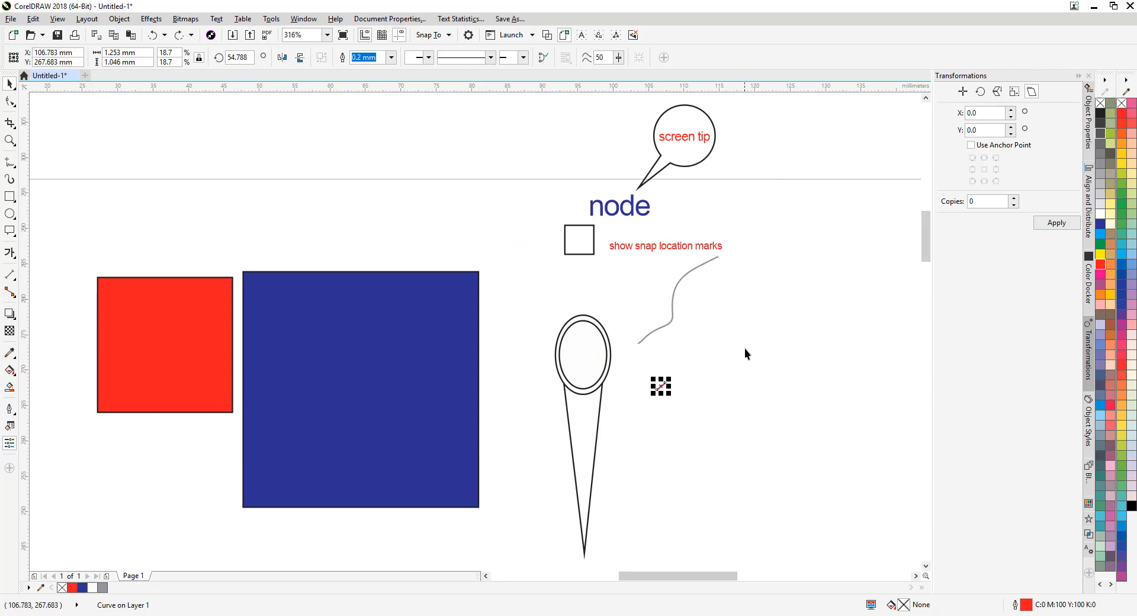
- Move the grey curve by its lower end so that the end sits at the centre of the inner ellipse
left_click(645, 337)
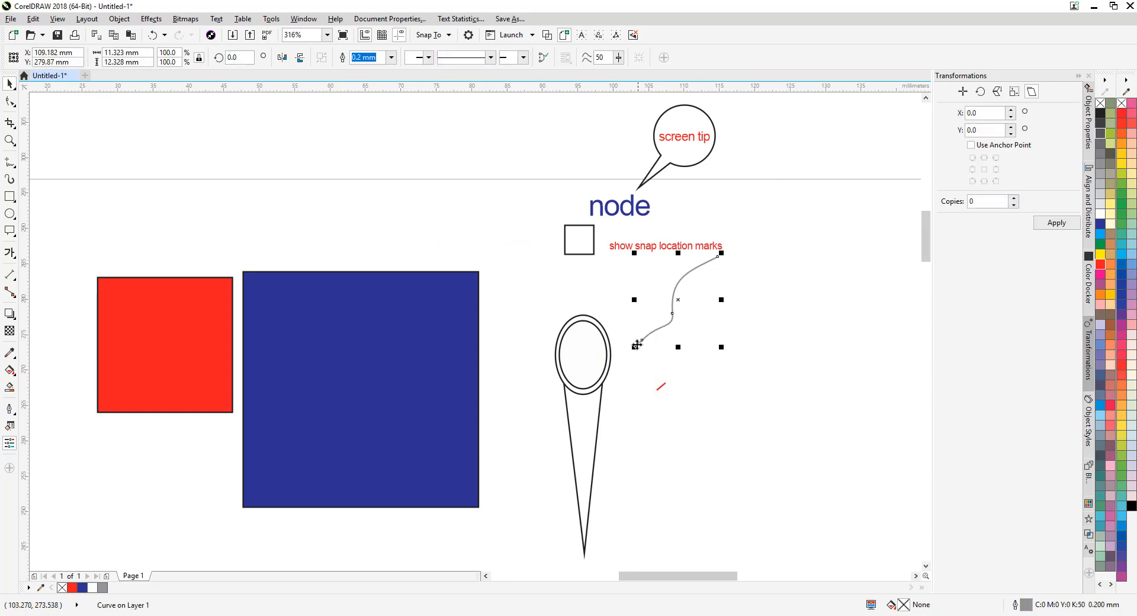
left_click(10, 141)
left_click_drag(551, 296, 736, 417)
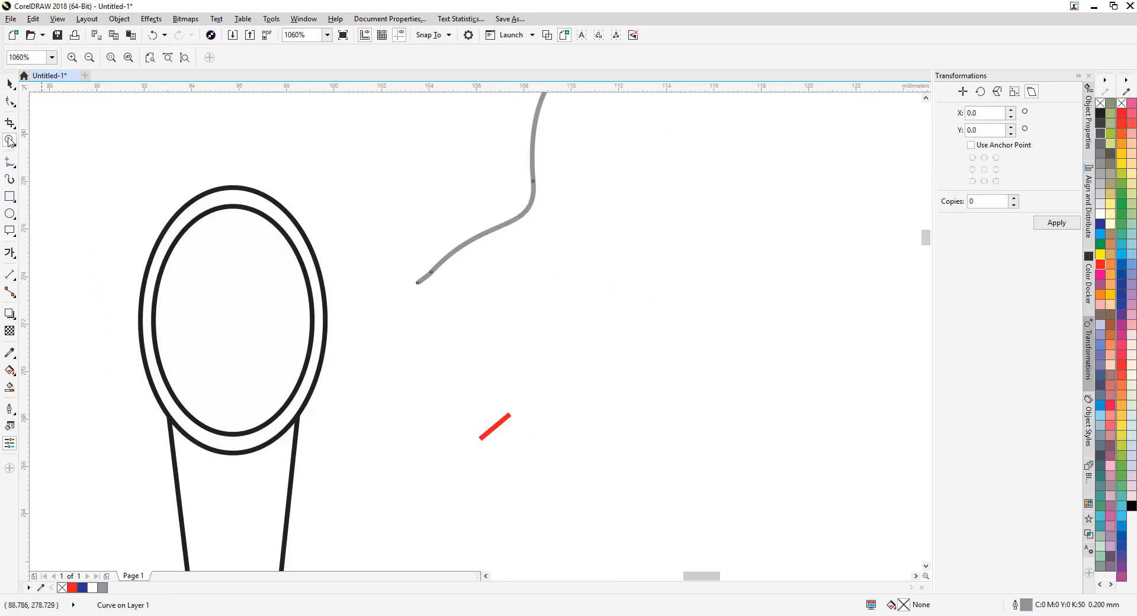
left_click(485, 575)
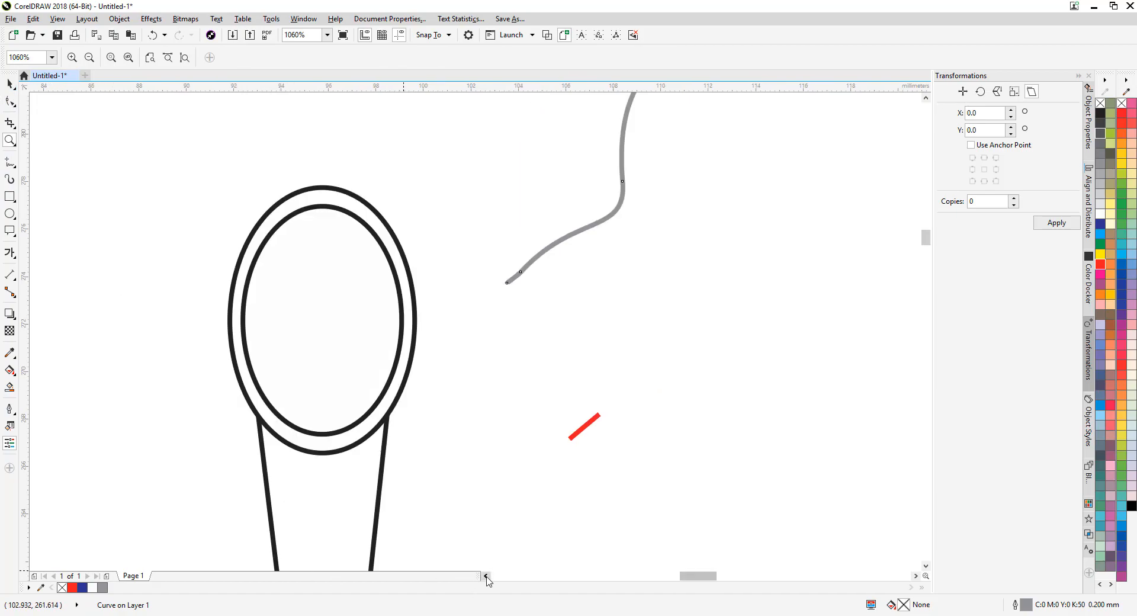
left_click(486, 575)
left_click(10, 83)
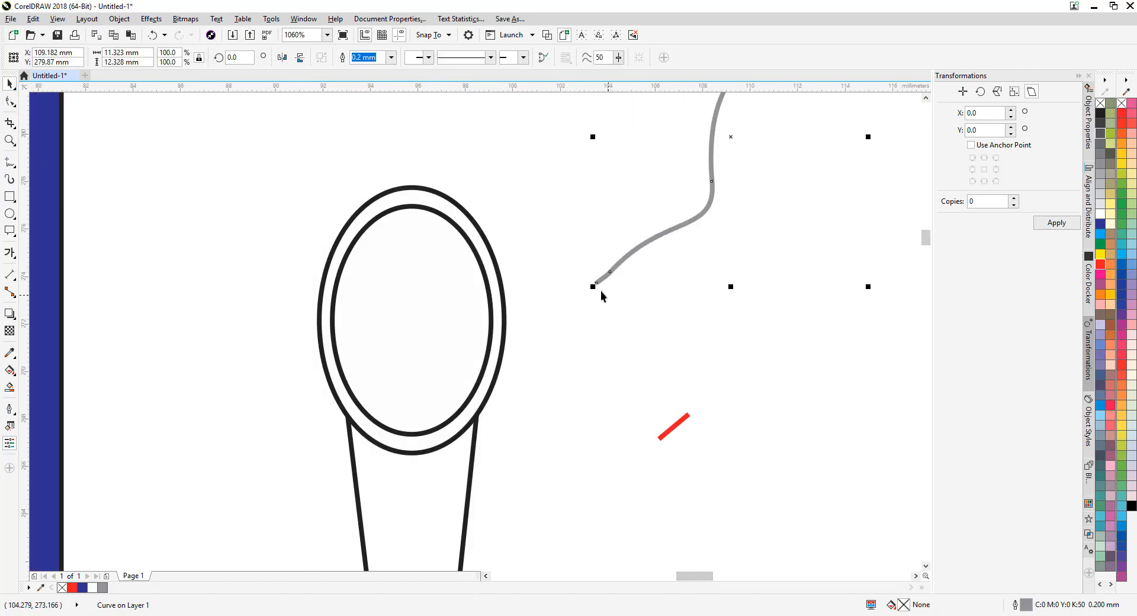
left_click_drag(595, 286, 417, 322)
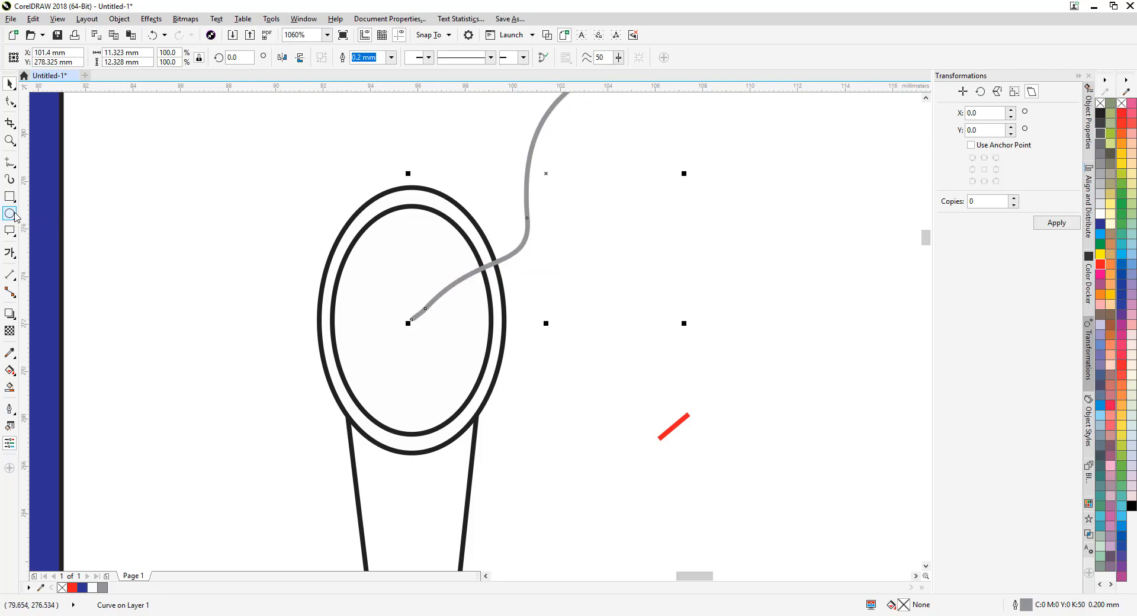
- Add a vertical guideline at 95.946 mm and a horizontal one at 272.467 mm to check the grey curve's end near the ellipse centre
left_click_drag(25, 218, 417, 261)
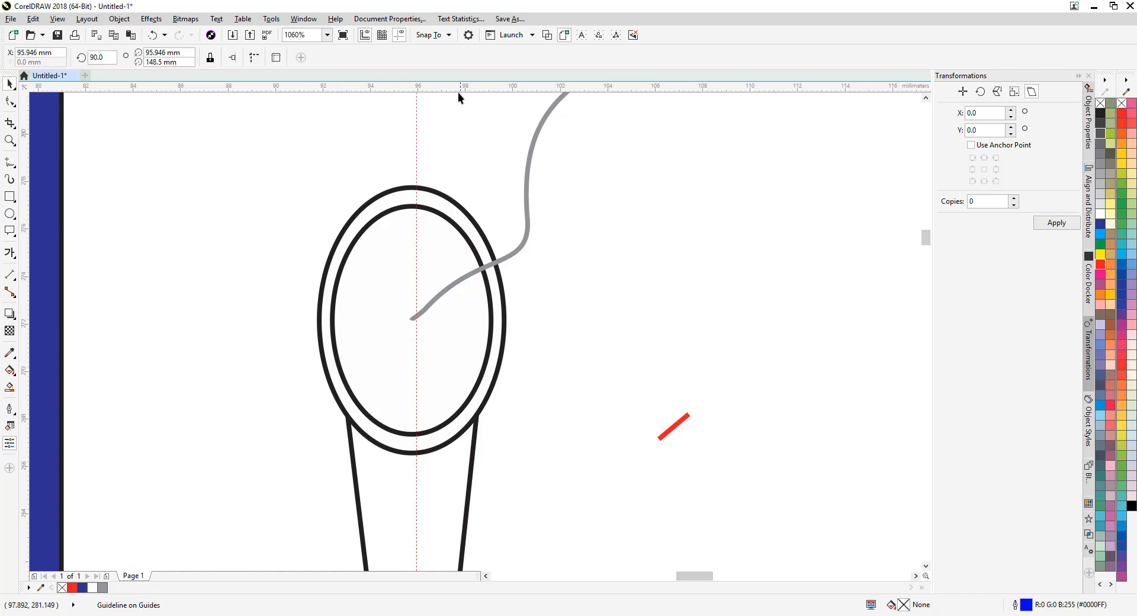
left_click_drag(459, 87, 455, 313)
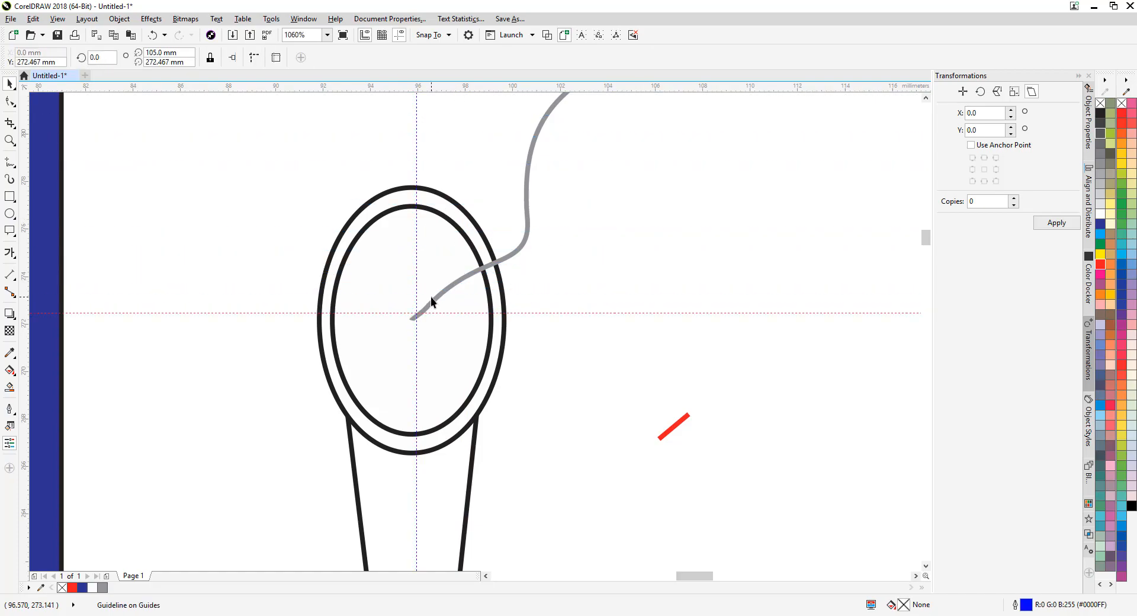
left_click(431, 297)
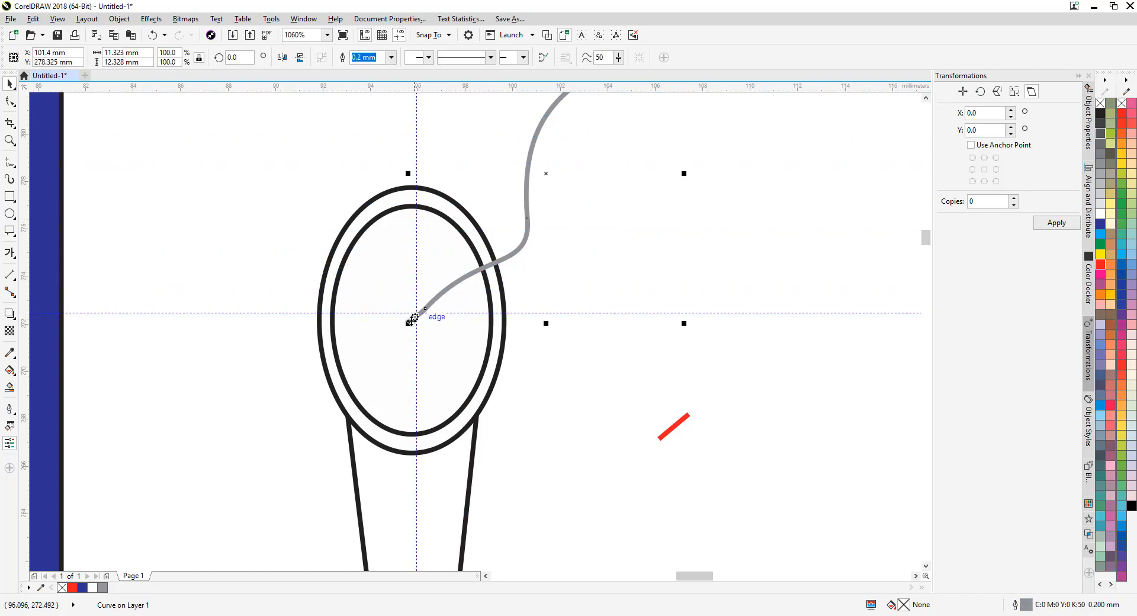
mouse_move(411, 320)
left_mouse_down()
mouse_move(470, 299)
mouse_move(417, 318)
left_mouse_up()
- Remove both guidelines crossing the ellipse and clear the selection
key("Escape")
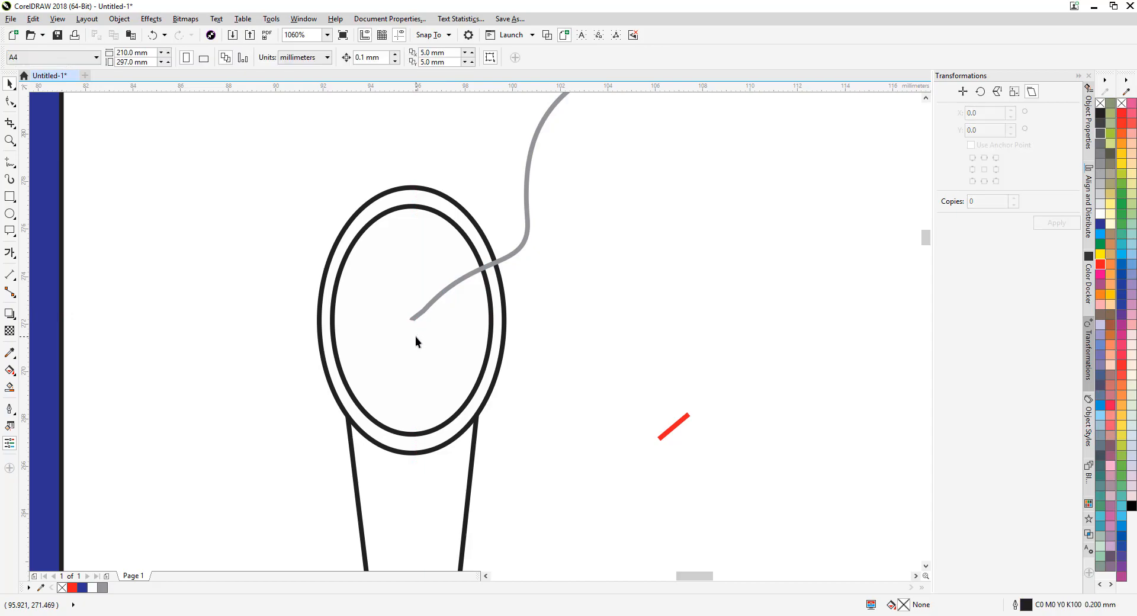
left_click(417, 318)
left_click(418, 314)
key("Escape")
- Move the grey curve out of the ellipse and delete its lower end node with the Shape tool
left_click(414, 319)
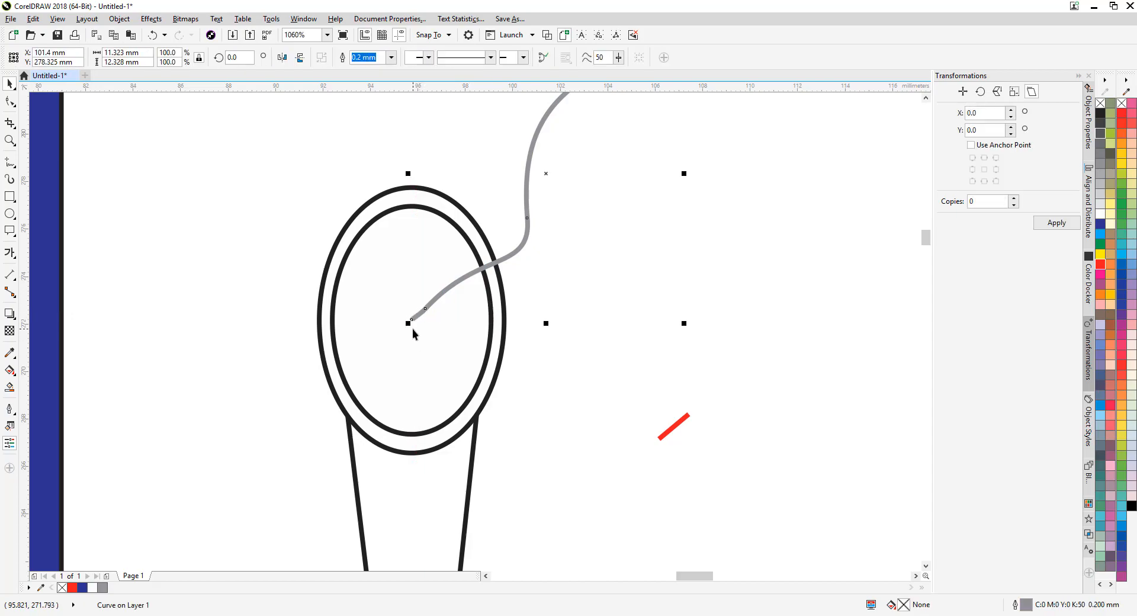
left_click_drag(411, 320, 634, 250)
left_click(10, 102)
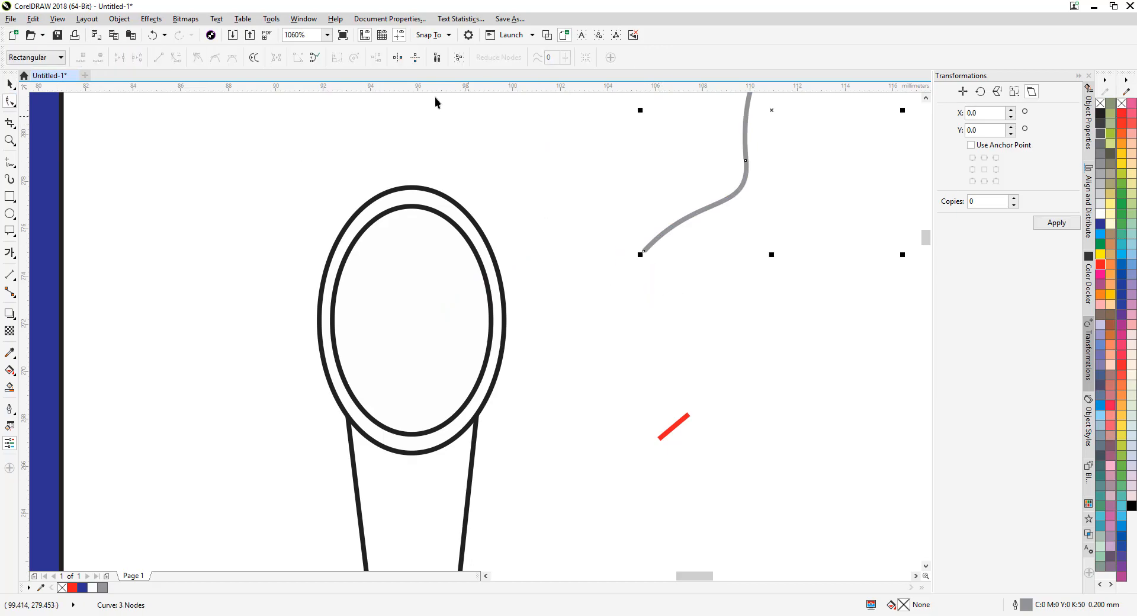
key("space")
left_click(575, 173)
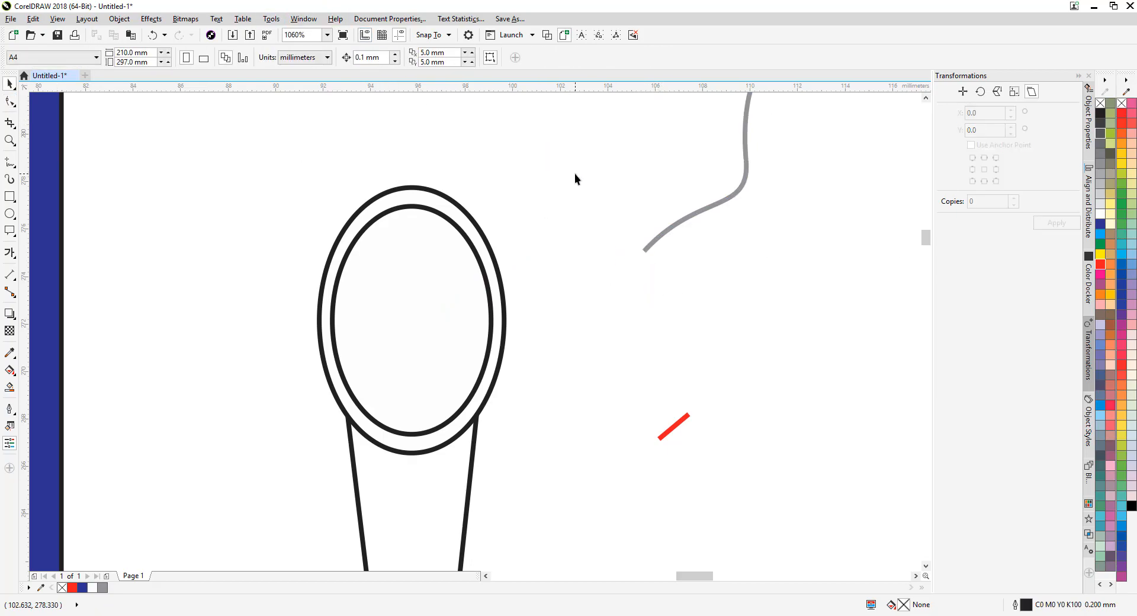
- Set the Snap to Objects snapping radius to 34 pixels
key("ctrl+j")
double_click(687, 199)
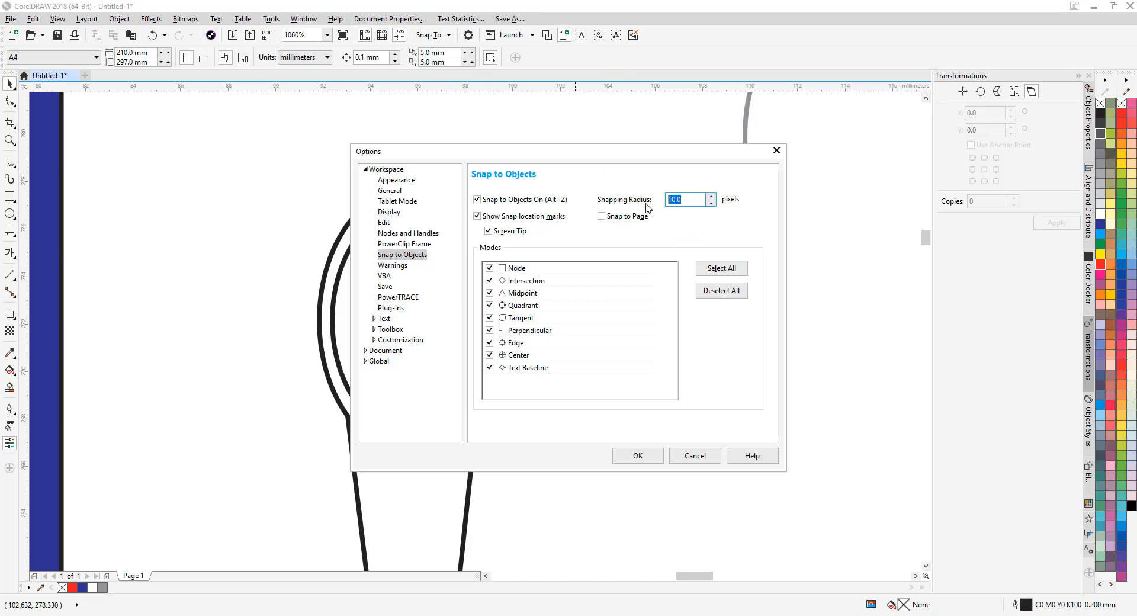
type("32")
left_click(711, 197)
left_click(711, 198)
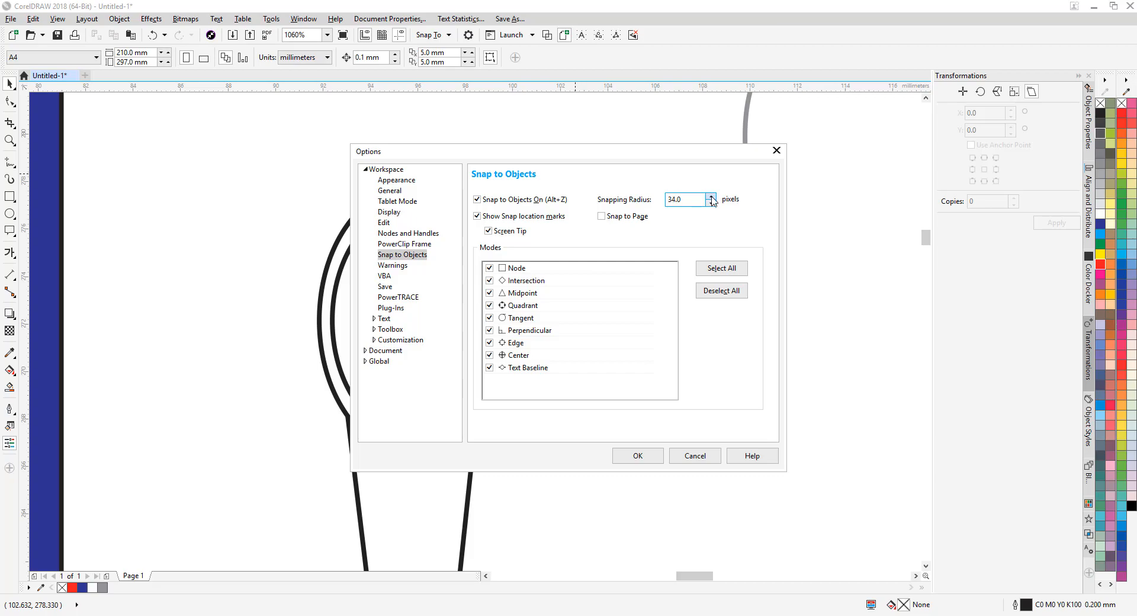
left_click(638, 456)
- Snap the grey curve's lower end to the ellipse centre and move the curve back out clear of the ellipse
left_click_drag(645, 247, 426, 313)
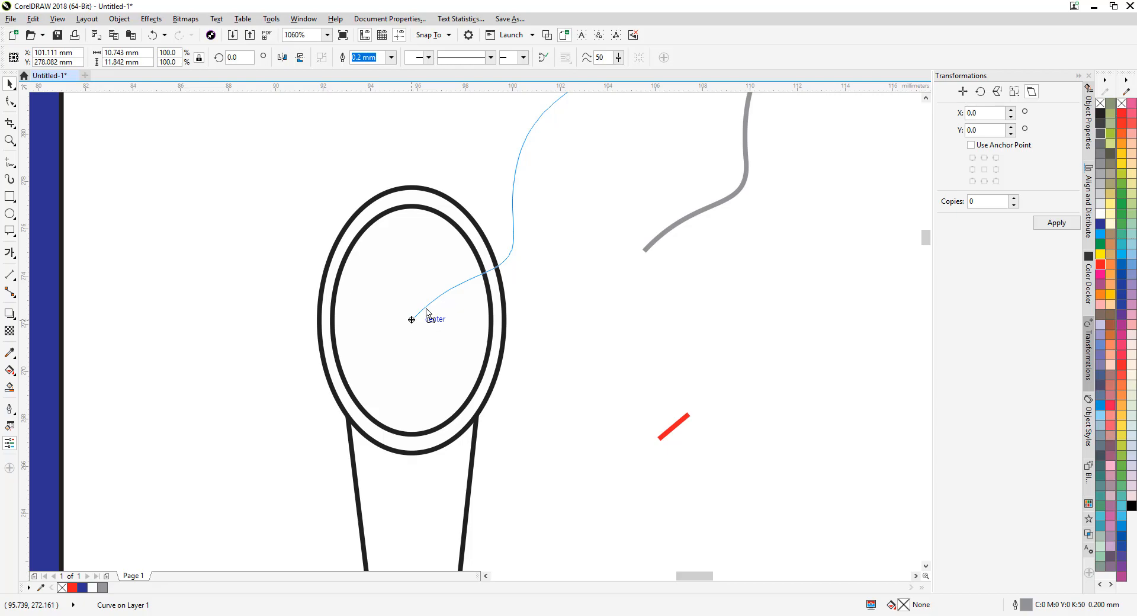
left_click_drag(426, 312, 616, 257)
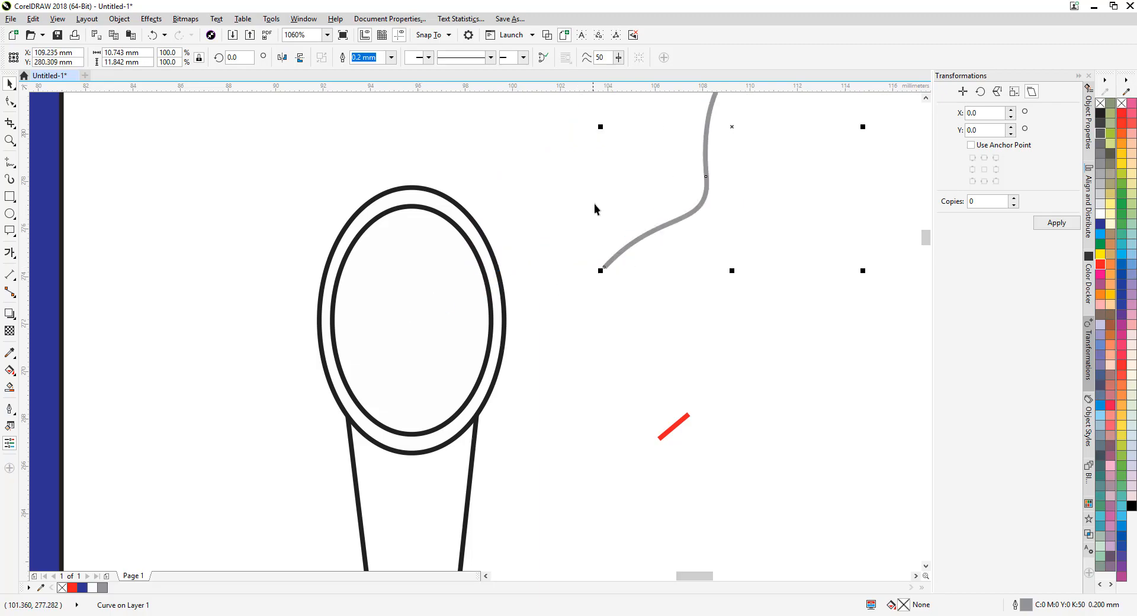
left_click(595, 201)
- Set the snapping radius to 10 pixels and move the grey curve by its lower end closer to the ellipse
double_click(676, 200)
type("50")
key("Return")
mouse_move(605, 266)
left_mouse_down()
mouse_move(414, 317)
mouse_move(553, 299)
left_mouse_up()
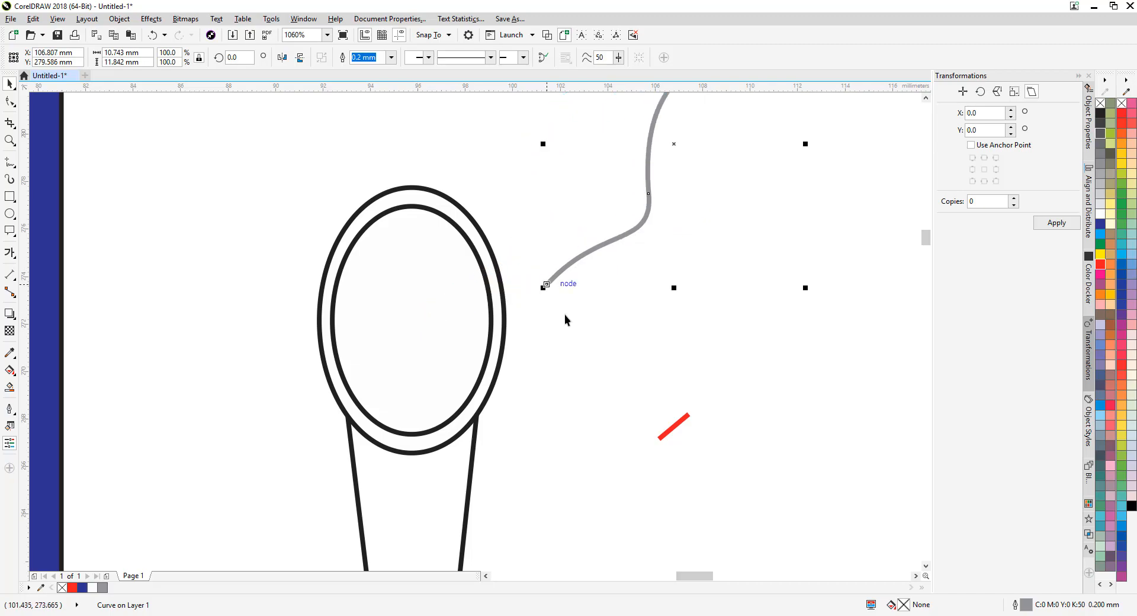
left_click(574, 326)
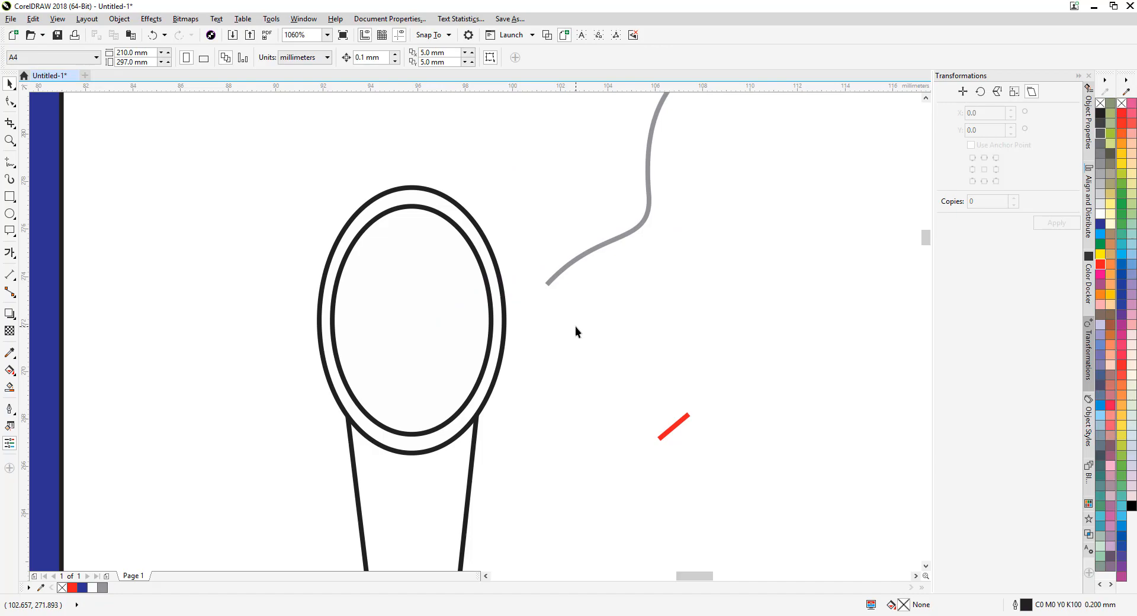
- Compare the Show Snap location marks and Screen Tip options with the labelled drawing on the page
key("F4")
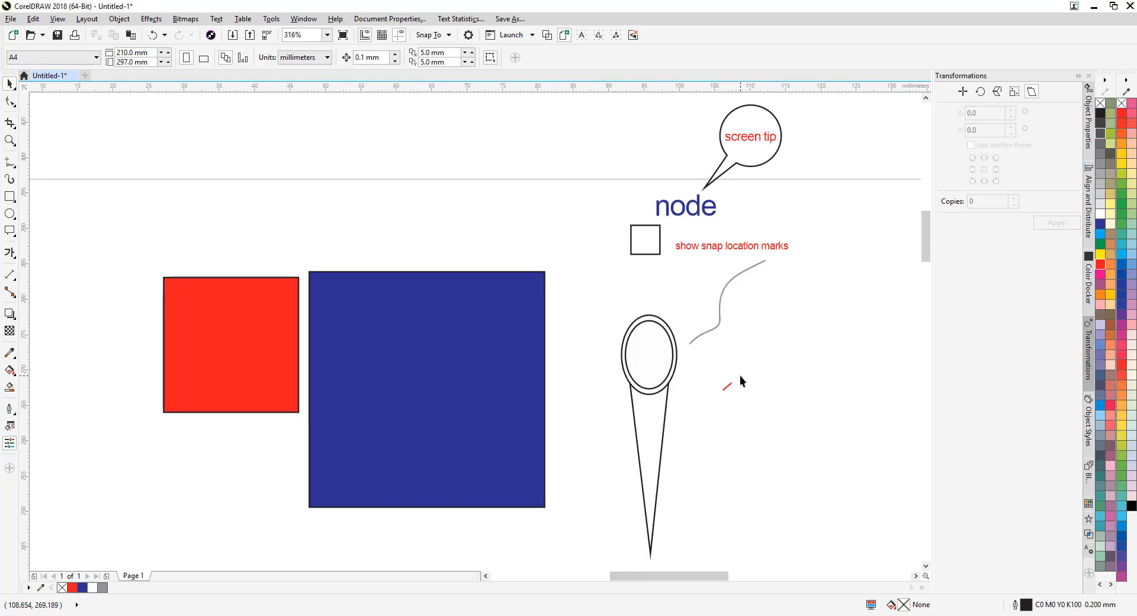
key("ctrl+j")
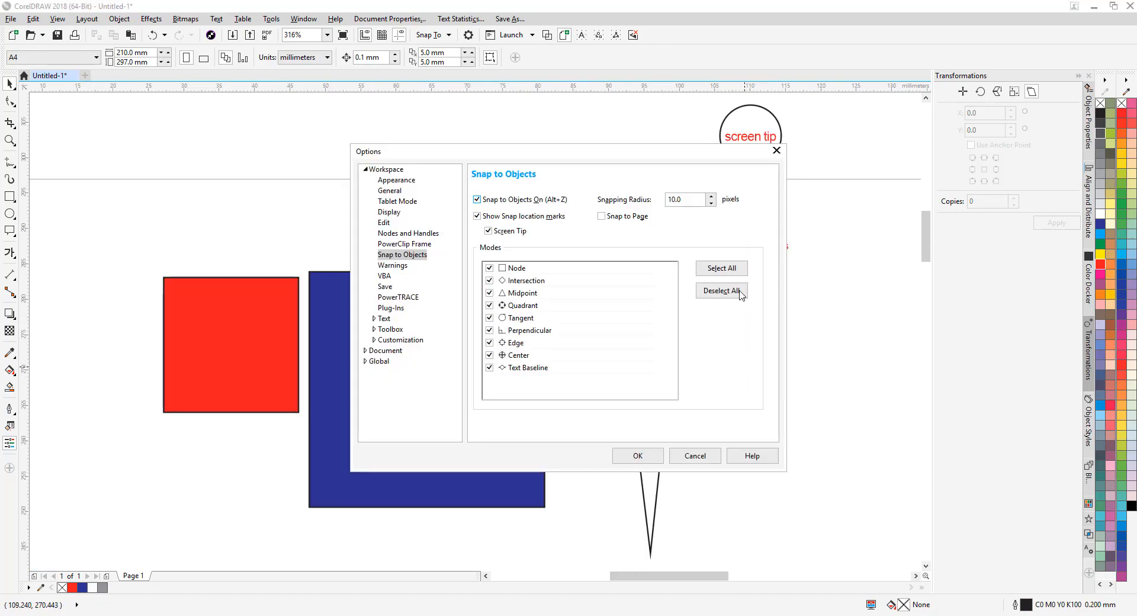
mouse_move(655, 157)
left_mouse_down()
mouse_move(622, 167)
mouse_move(626, 176)
mouse_move(503, 189)
left_mouse_up()
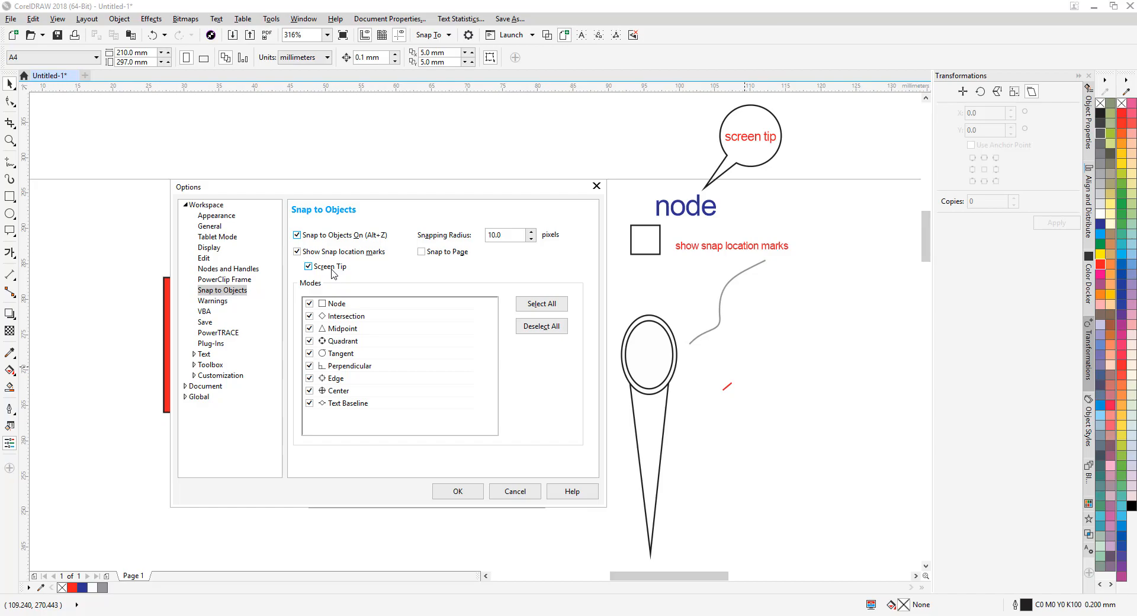
left_click(471, 493)
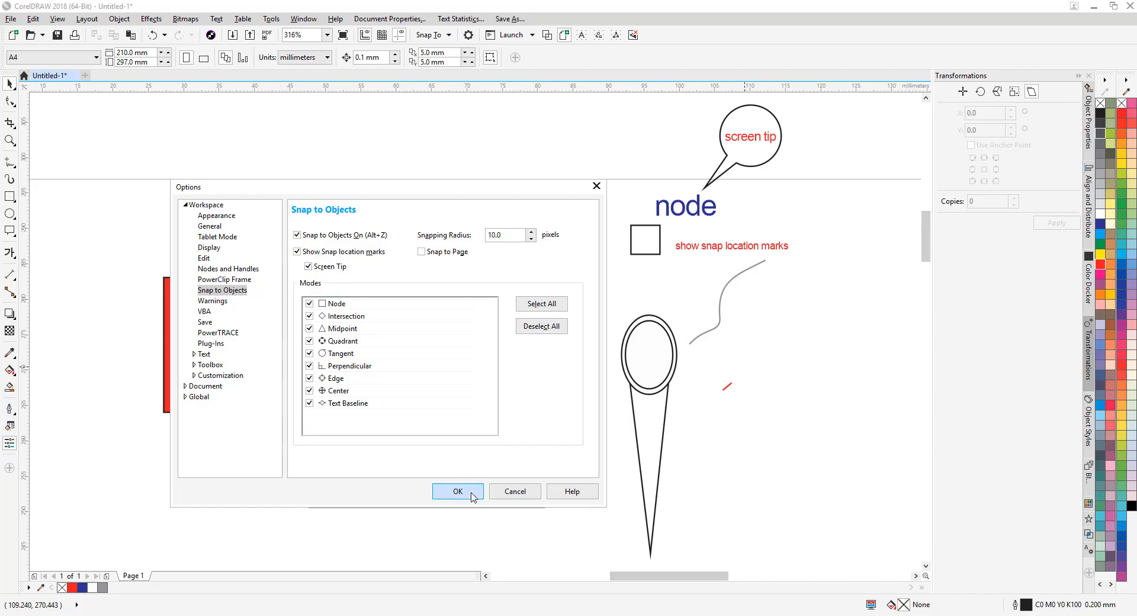
- Move all the objects about 18 mm down the page and clear the selection
key("ctrl+a")
left_click_drag(753, 141, 740, 271)
left_click(808, 264)
left_click_drag(927, 229, 930, 237)
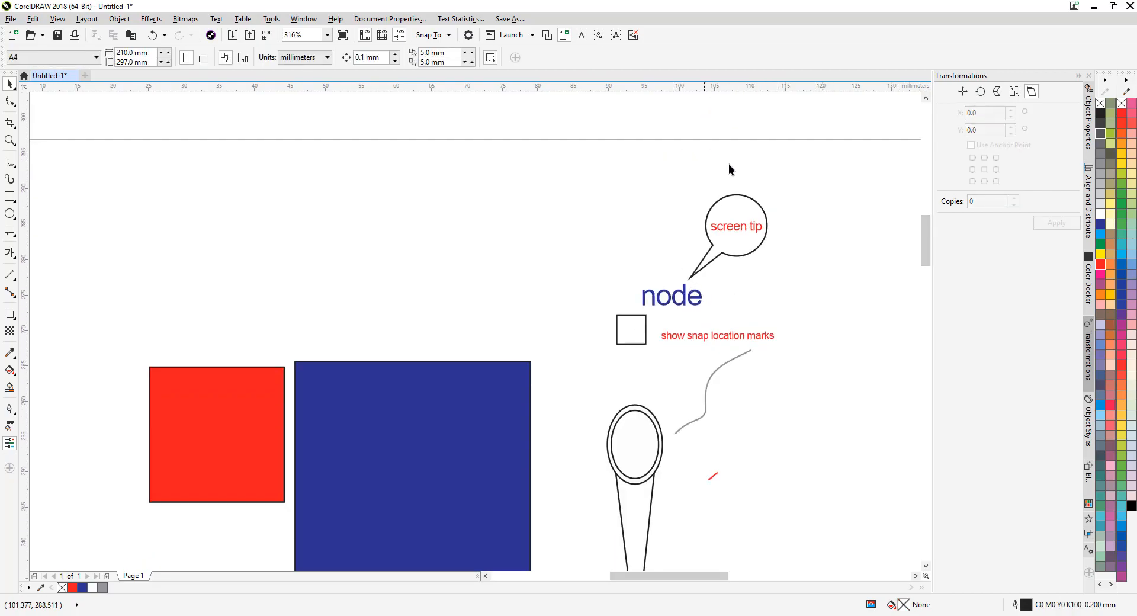
left_click(671, 300)
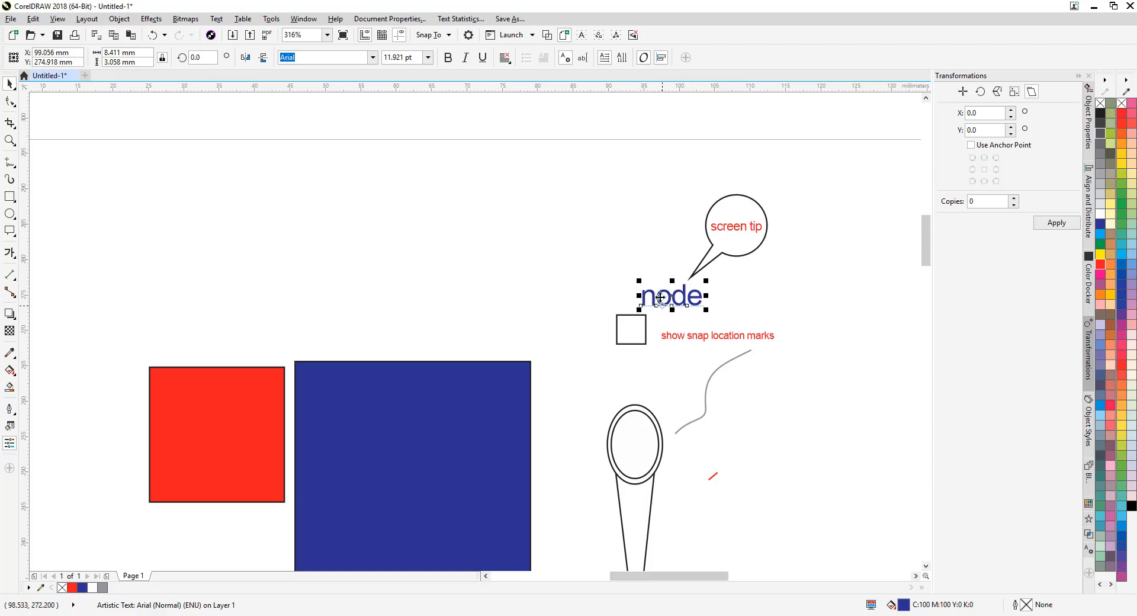
left_click(749, 312)
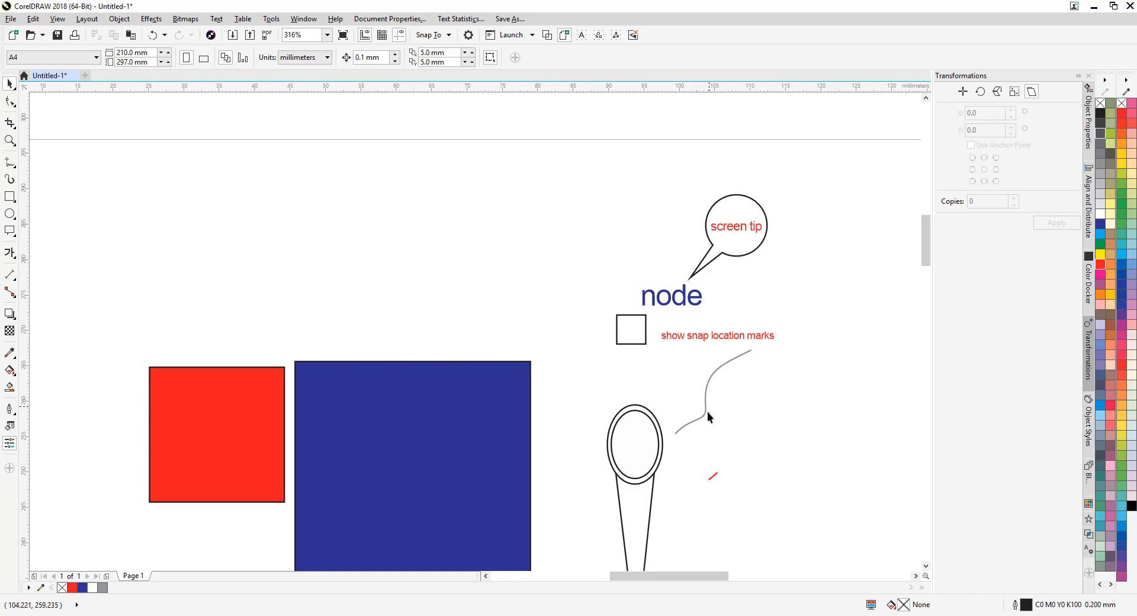
- Snap the grey curve's lower end to the blue square's upper corner node nearest the ellipse, and move it slightly off the corner
left_click(675, 432)
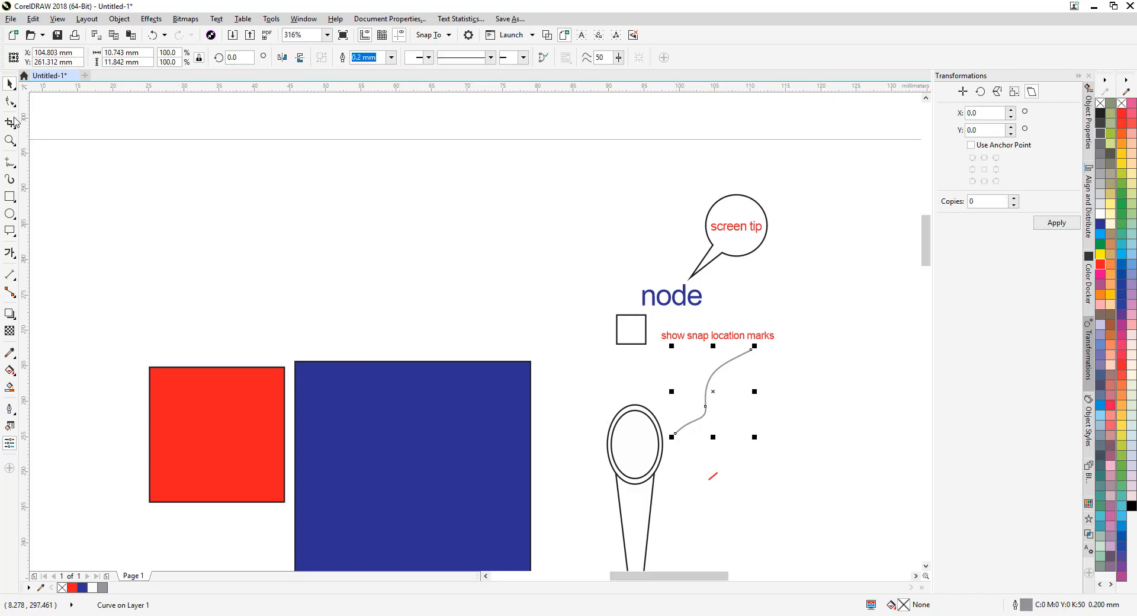
left_click(9, 141)
left_click_drag(456, 255, 900, 472)
right_click(799, 415)
left_click_drag(460, 175, 848, 449)
left_click(9, 86)
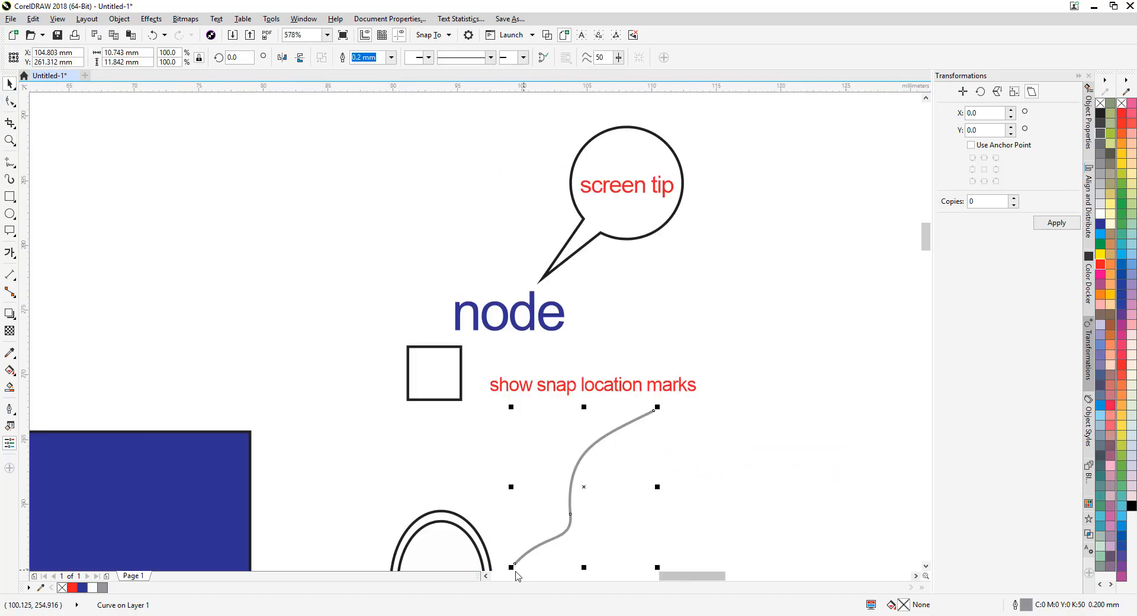
left_click_drag(514, 567, 255, 425)
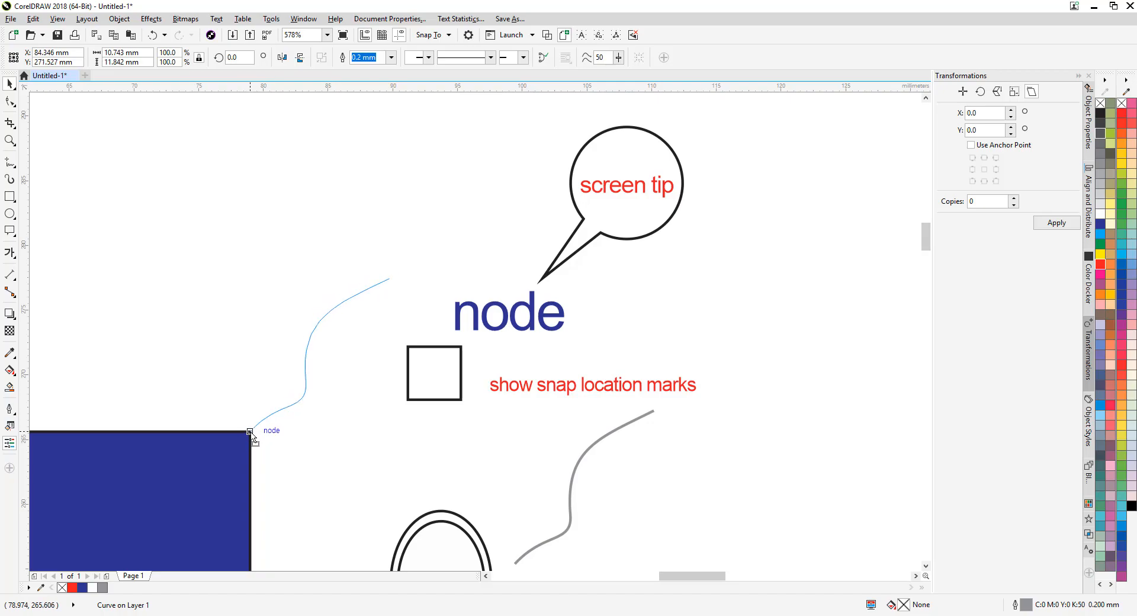
left_click_drag(249, 431, 282, 415)
left_click(415, 459)
- Turn off Show Snap location marks in the Snap to Objects options
key("ctrl+j")
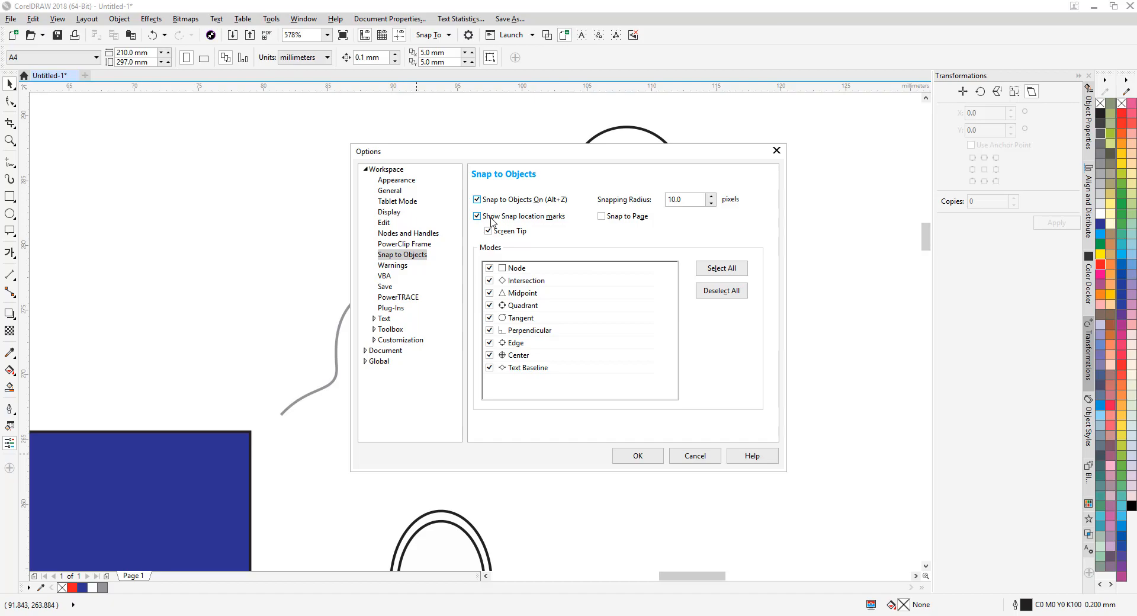
left_click(496, 218)
left_click(638, 456)
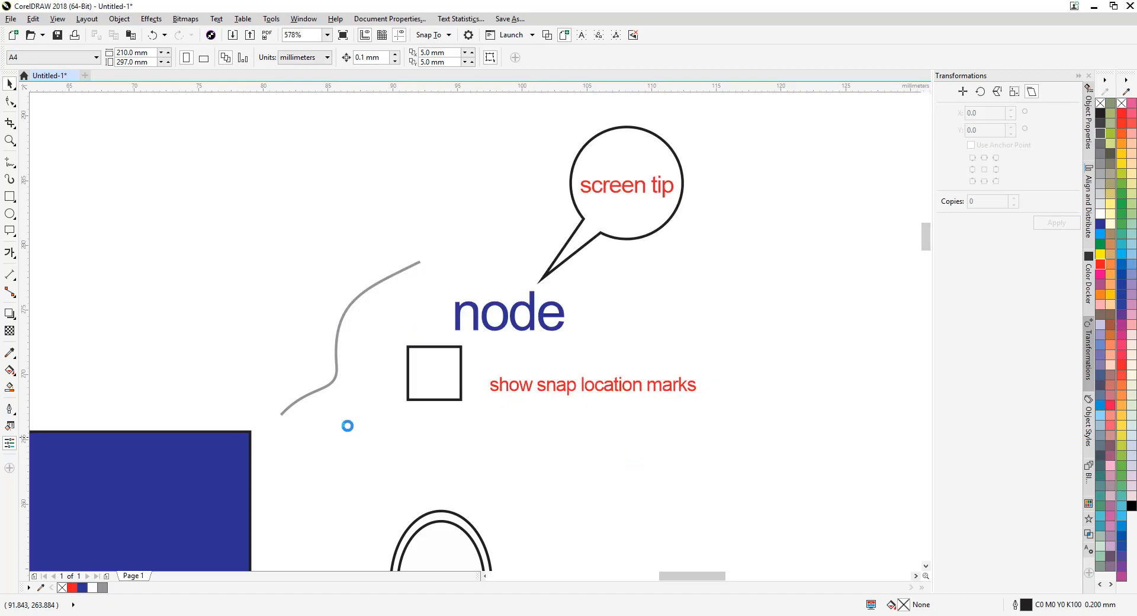
- With snap marks off, snap the grey curve's lower end to the blue square's corner again and move it away
left_click(281, 413)
left_click_drag(280, 419, 252, 438)
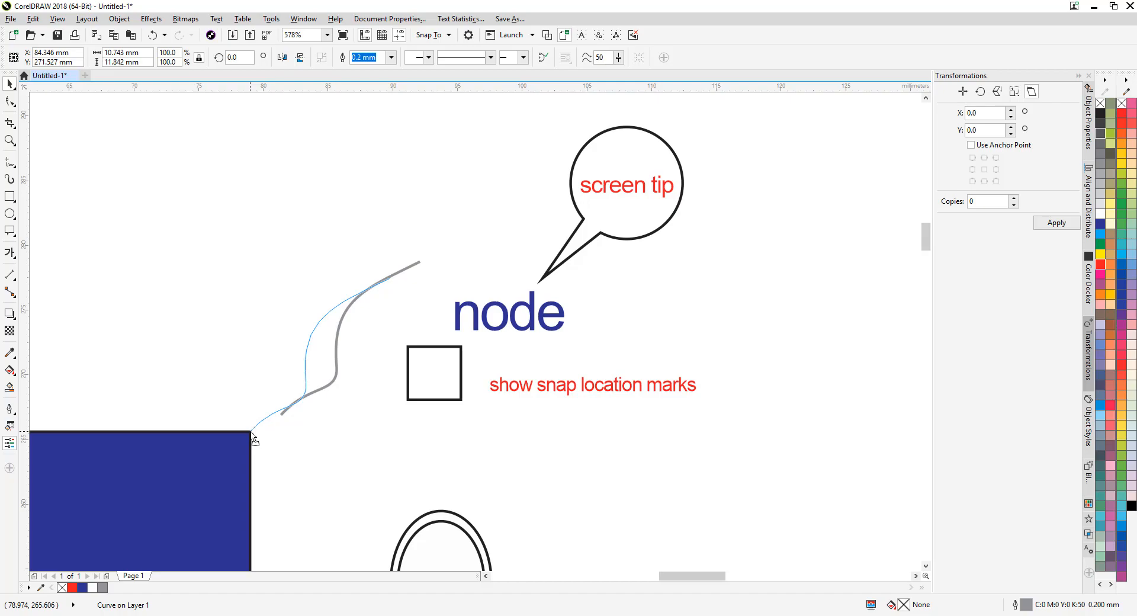
left_click_drag(252, 437, 273, 413)
- Turn Show Snap location marks back on and move the grey curve by its lower end up, clear of the blue square
key("ctrl+j")
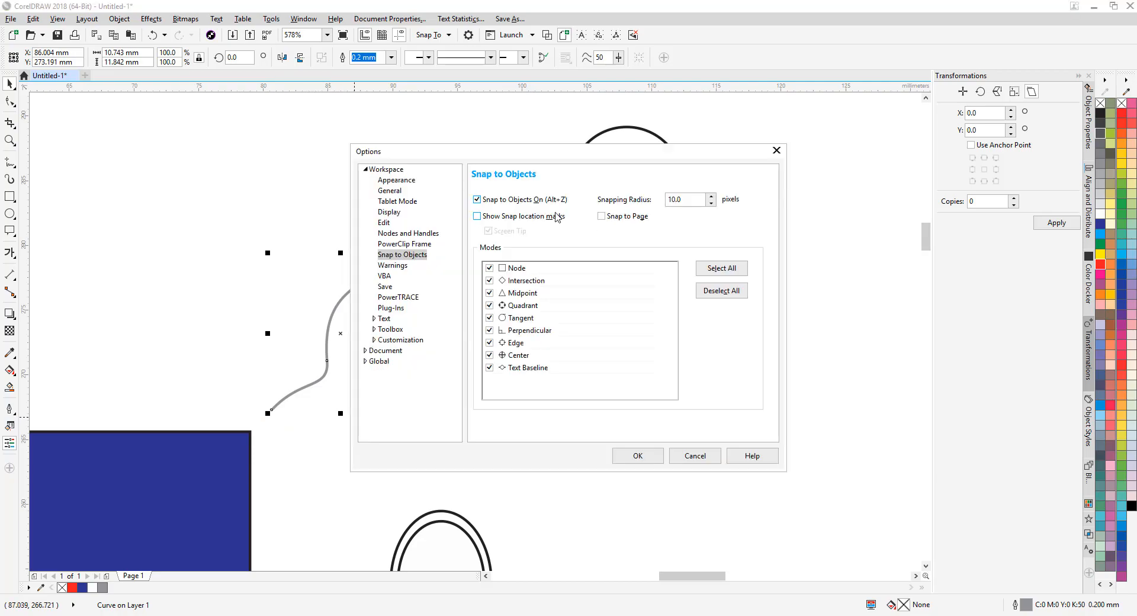
left_click(476, 215)
left_click(638, 455)
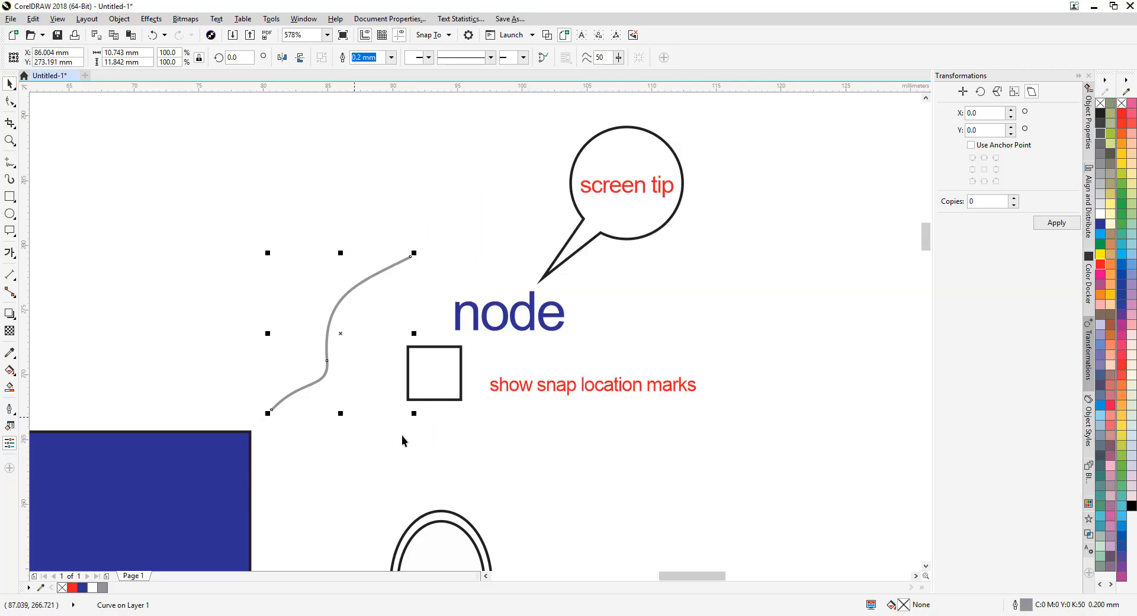
left_click_drag(271, 409, 347, 332)
- Test the Screen Tip option of Snap to Objects while moving the grey curve by its lower end toward the small square
key("ctrl+j")
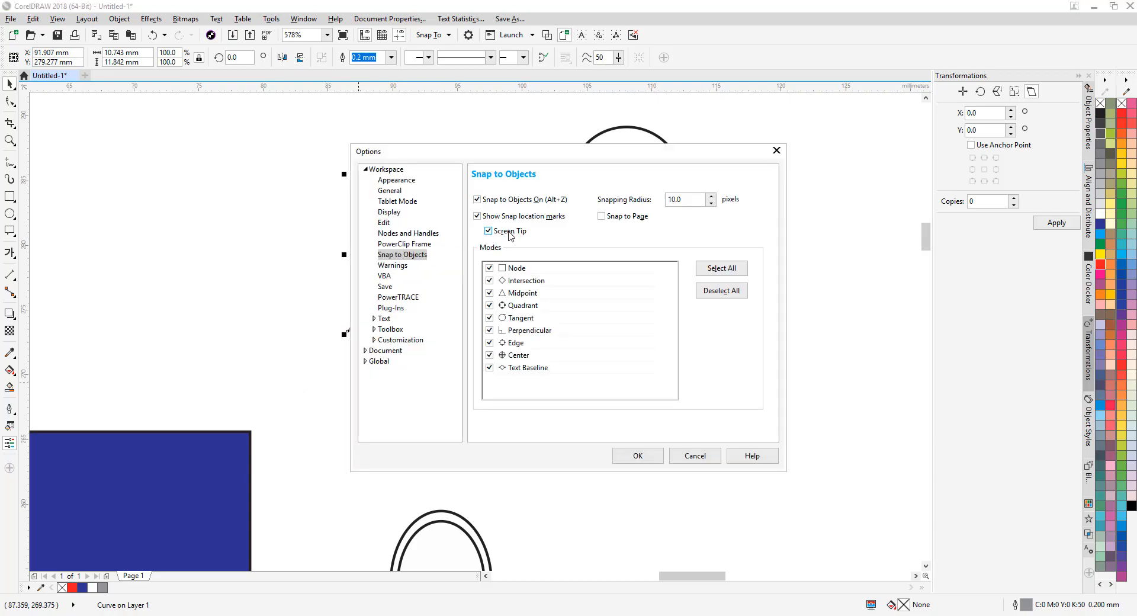
left_click(638, 455)
left_click_drag(347, 332, 375, 329)
key("ctrl+j")
left_click(635, 457)
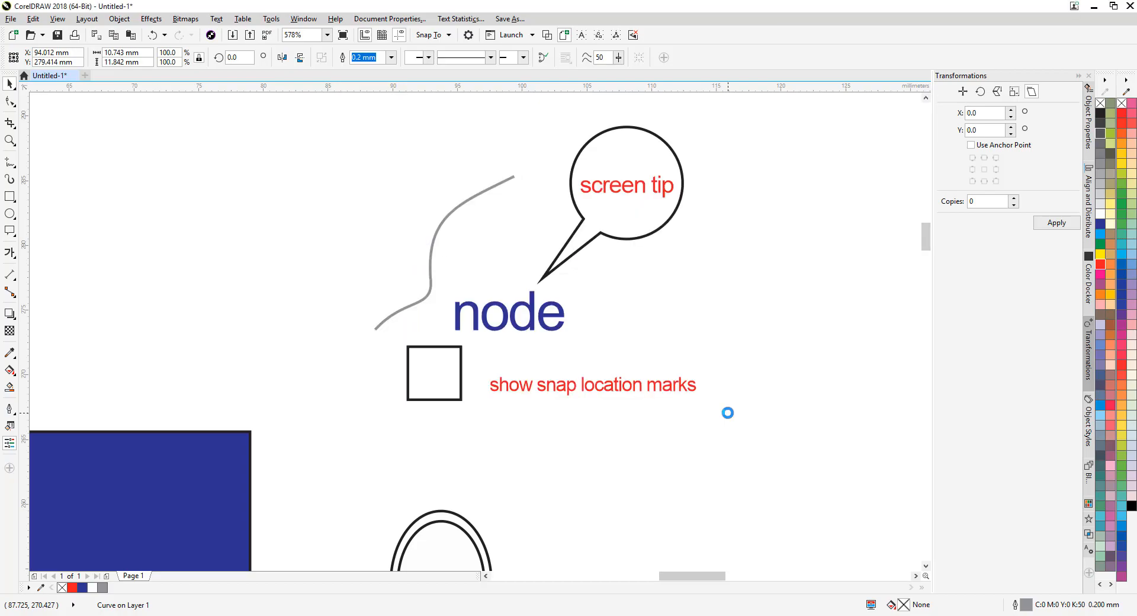
- Enlarge all the objects together to about 141 by 101 mm and move them lower on the page
scroll(726, 410, "down", 5)
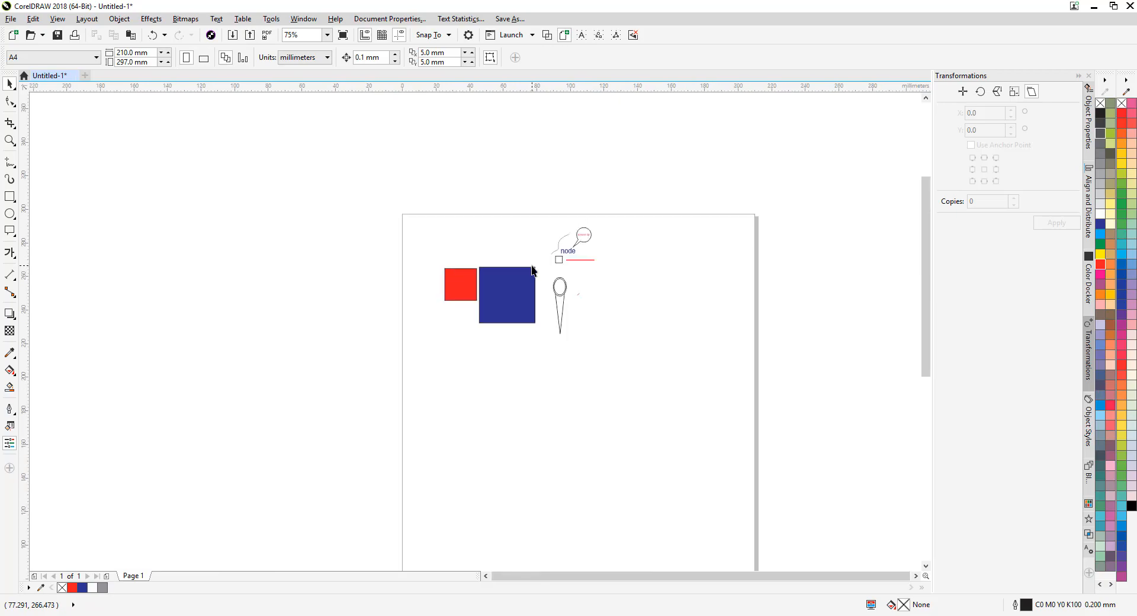
left_click_drag(926, 226, 928, 274)
left_click(12, 142)
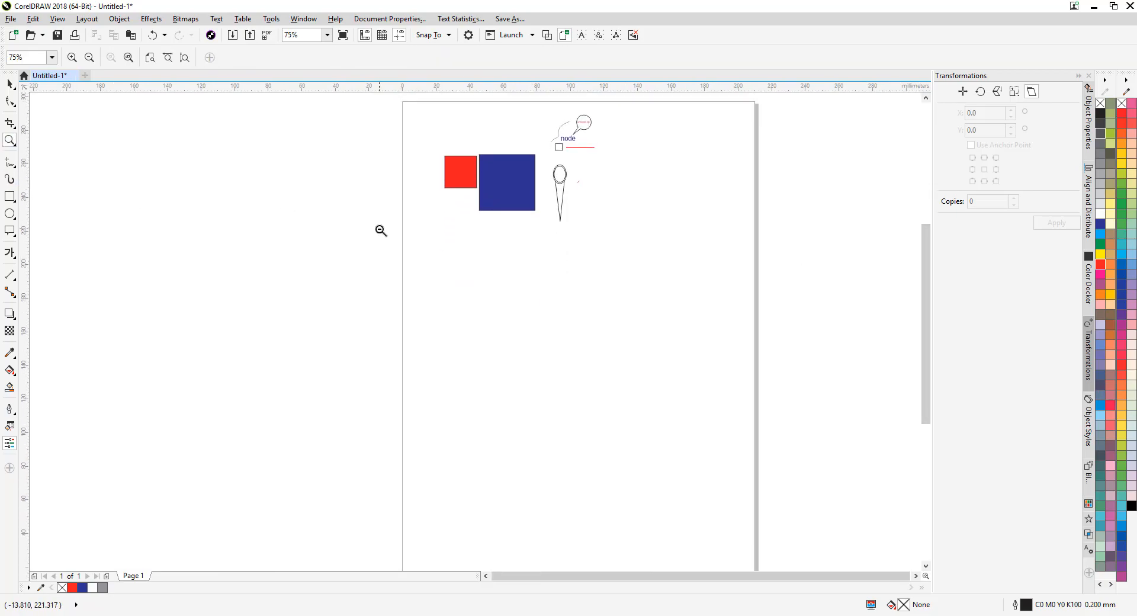
right_click(411, 197)
left_click_drag(413, 195, 673, 507)
left_click(10, 84)
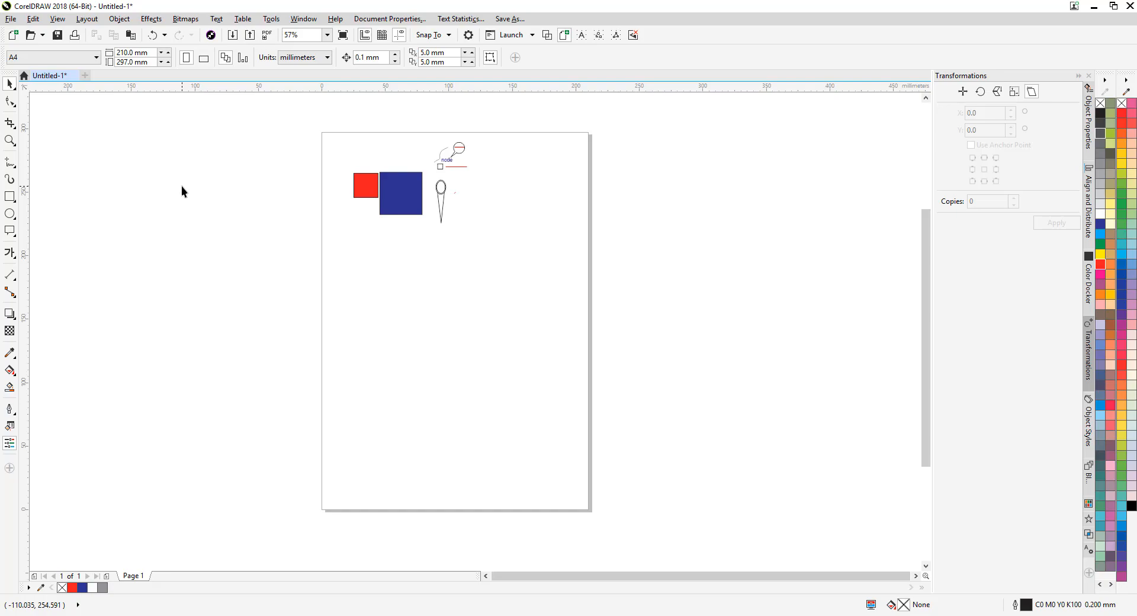
left_click_drag(595, 131, 354, 350)
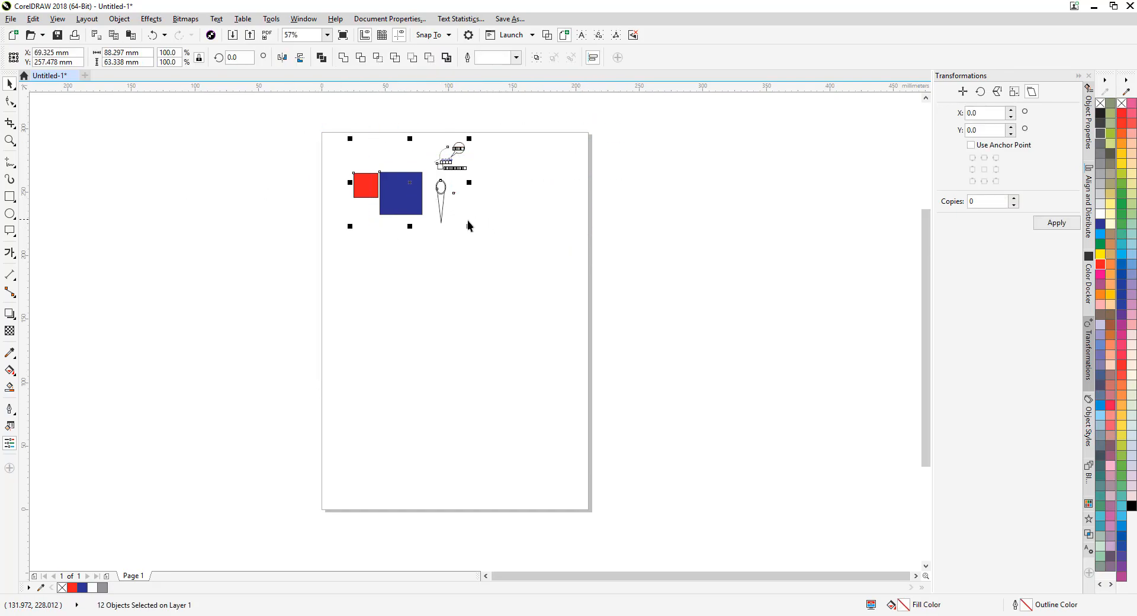
left_click_drag(470, 226, 537, 276)
left_click_drag(442, 208, 444, 253)
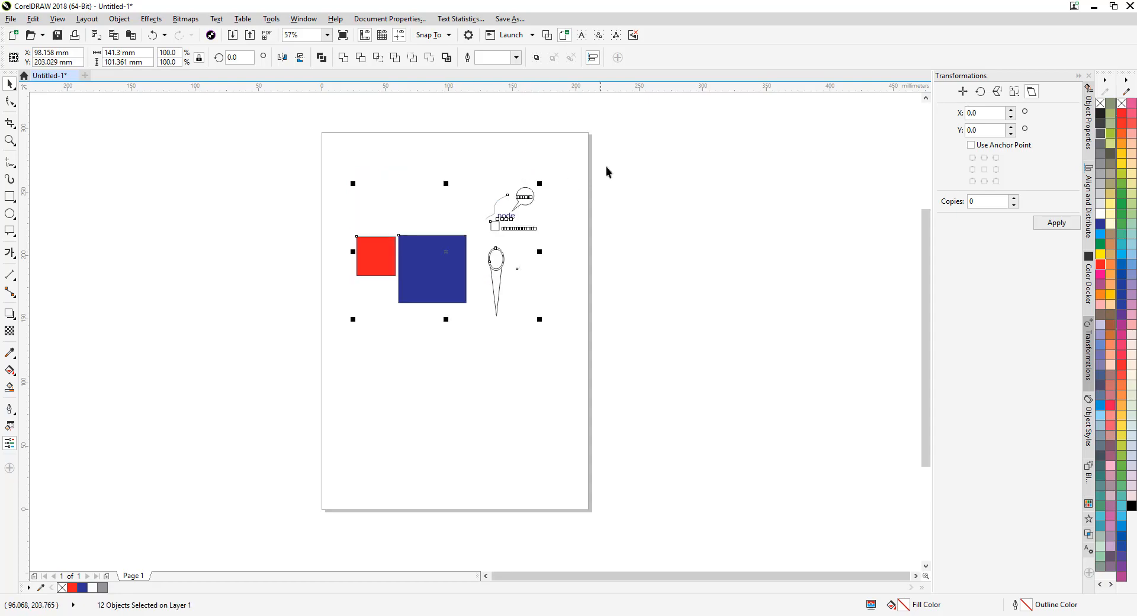
- Draw a trial rectangle about 85 by 93 mm on the empty area beside the page and delete it
left_click(587, 135)
left_click(10, 196)
left_click_drag(123, 154, 233, 272)
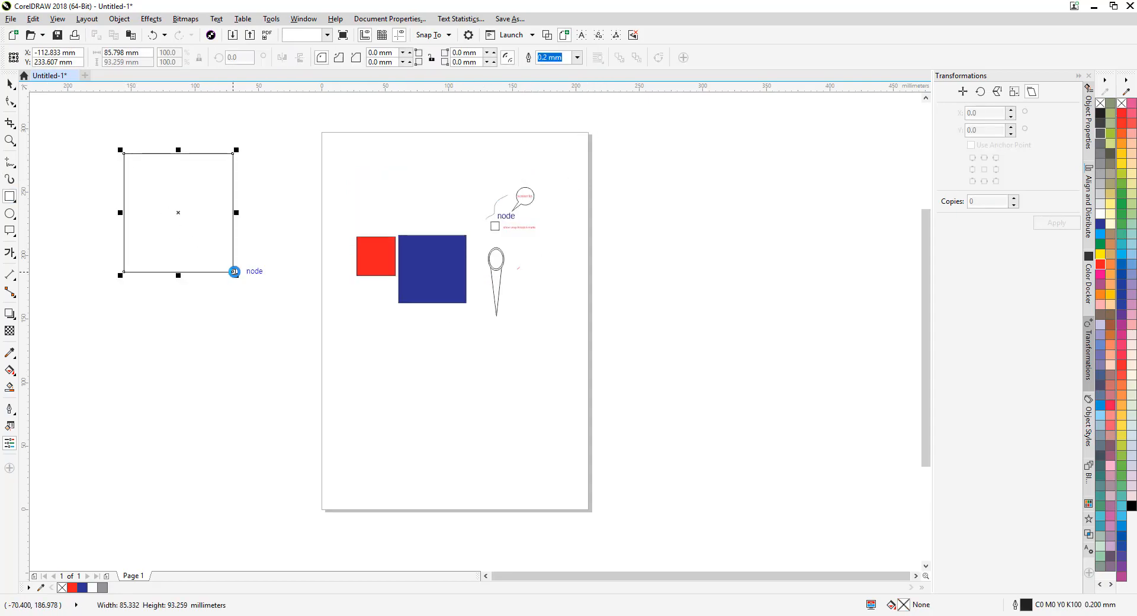
key("Delete")
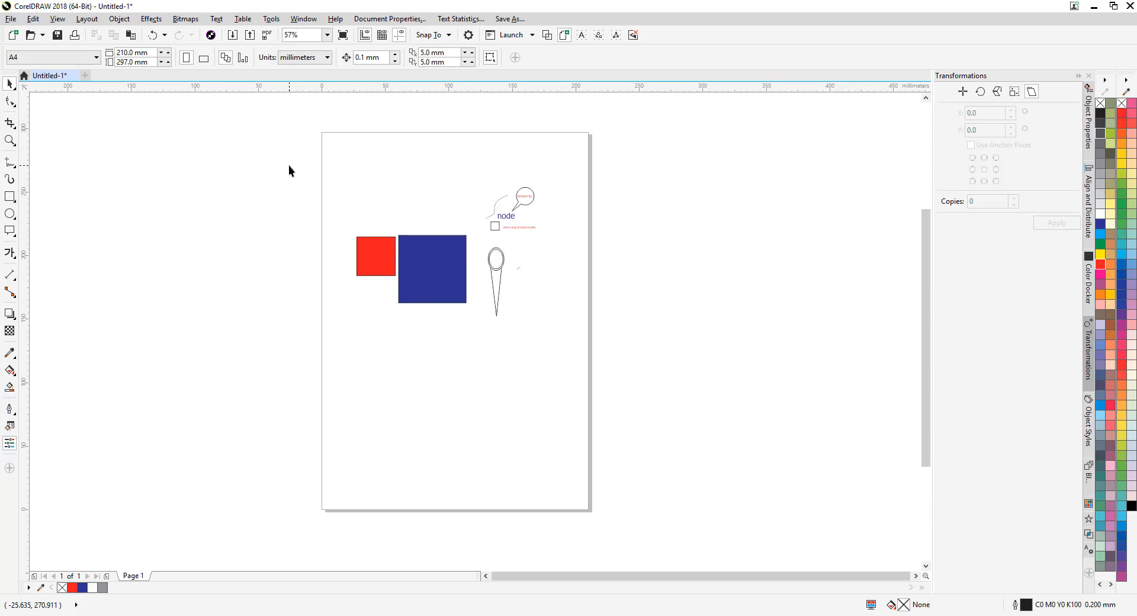
- Turn on Snap to Page and move the grey curve by its upper end to just below the page's upper edge
key("ctrl+j")
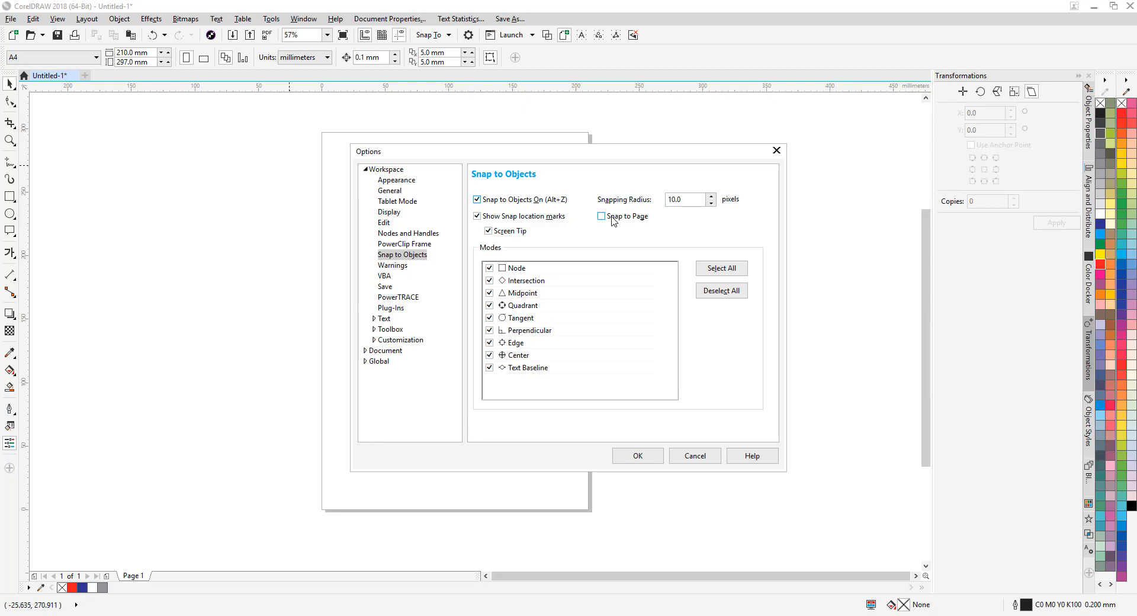
left_click(637, 456)
left_click(9, 140)
left_click(487, 223)
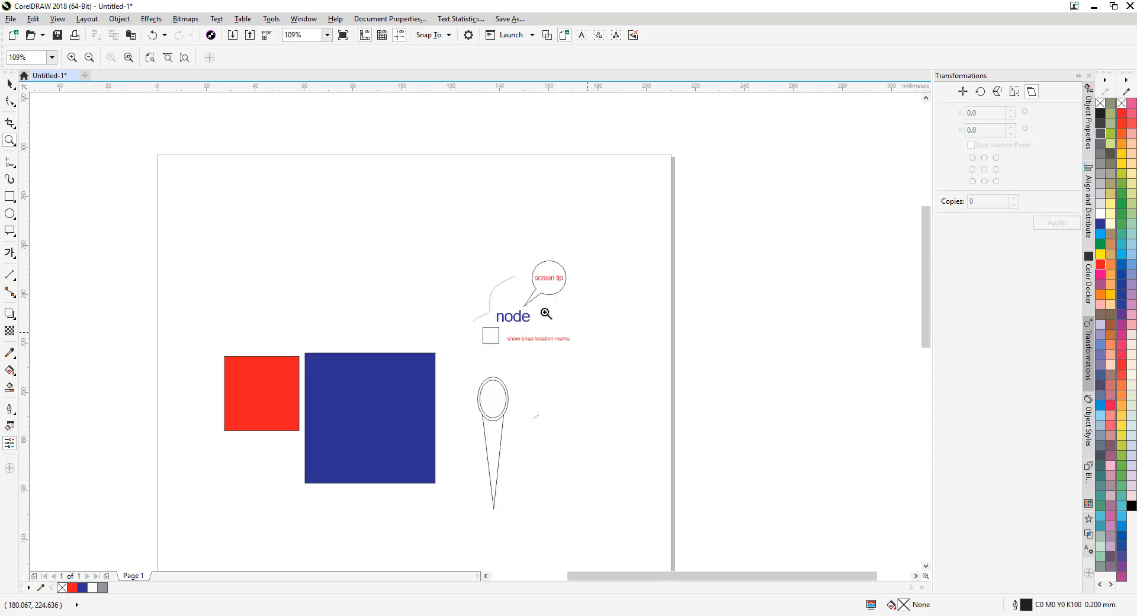
left_click_drag(418, 105, 591, 393)
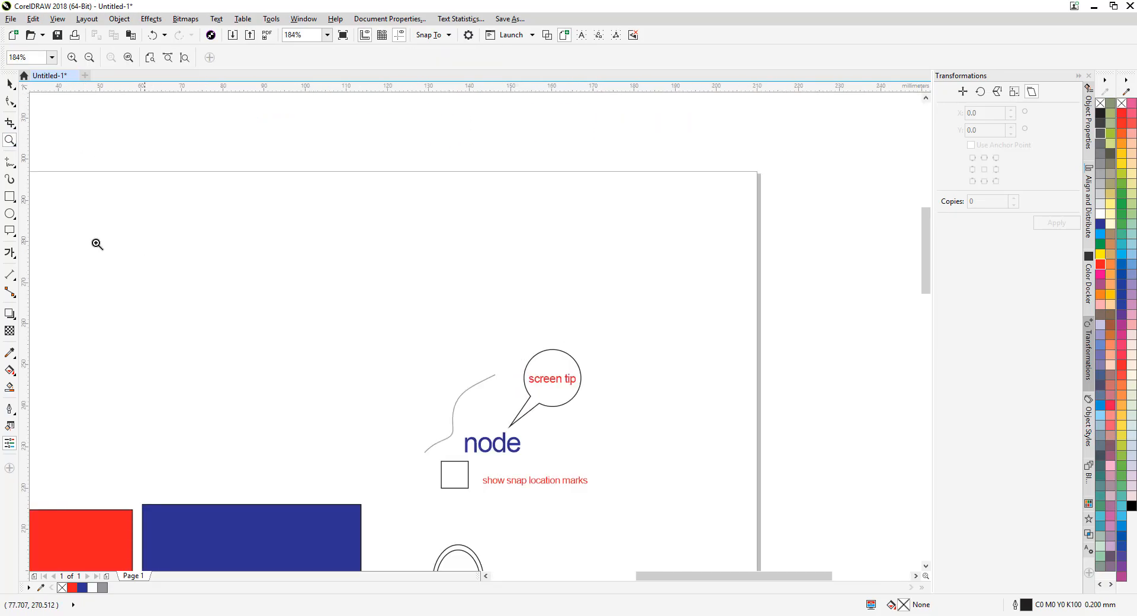
key("space")
left_click(451, 433)
left_click_drag(498, 373, 472, 237)
key("ctrl+z")
left_click_drag(496, 374, 460, 178)
left_click(554, 241)
- Revisit the Snap to Page option and confirm the Snap to Objects settings
key("ctrl+j")
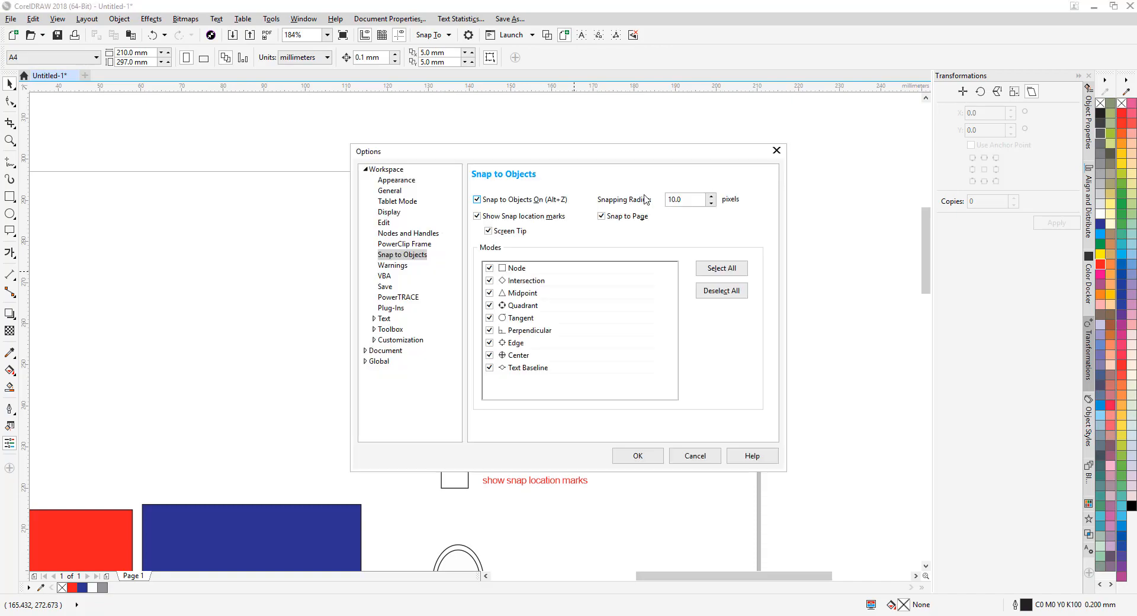
left_click(638, 453)
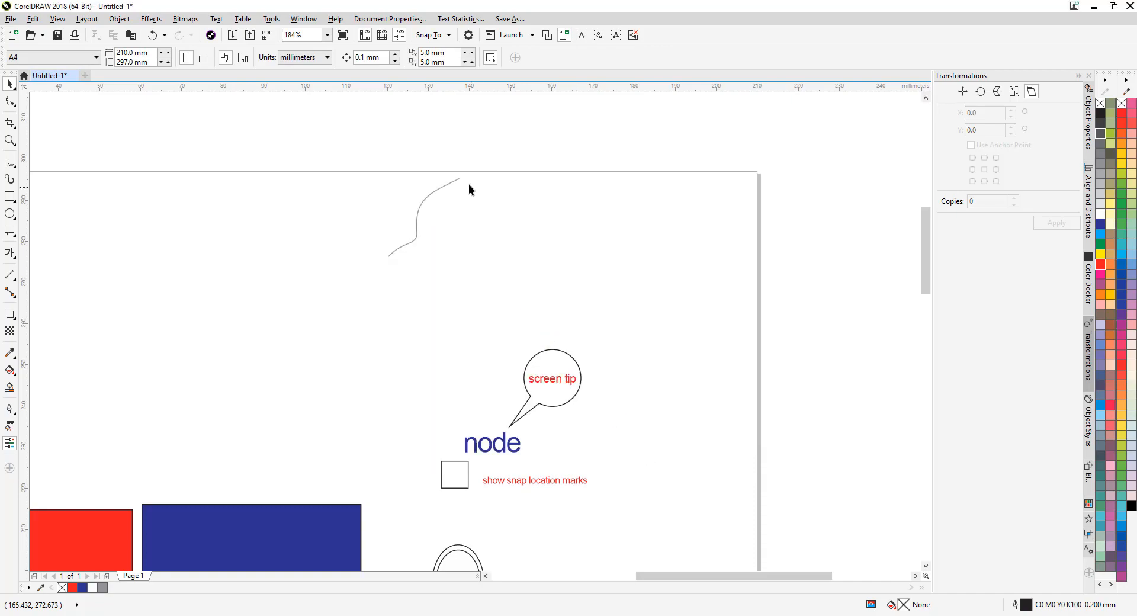
- Move the grey curve by its upper end slightly to the right along the page's upper edge
left_click(458, 179)
left_click_drag(458, 179, 485, 179)
left_click(546, 212)
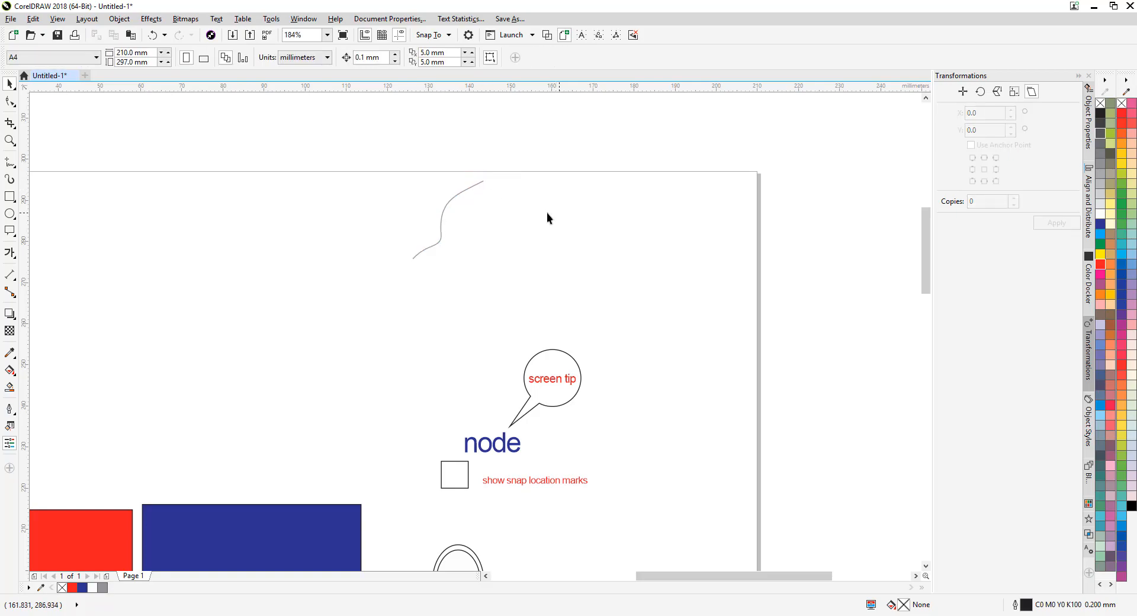
- Check the available snapping targets and turn on Snap to Page in the Snap to Objects options
left_click(433, 35)
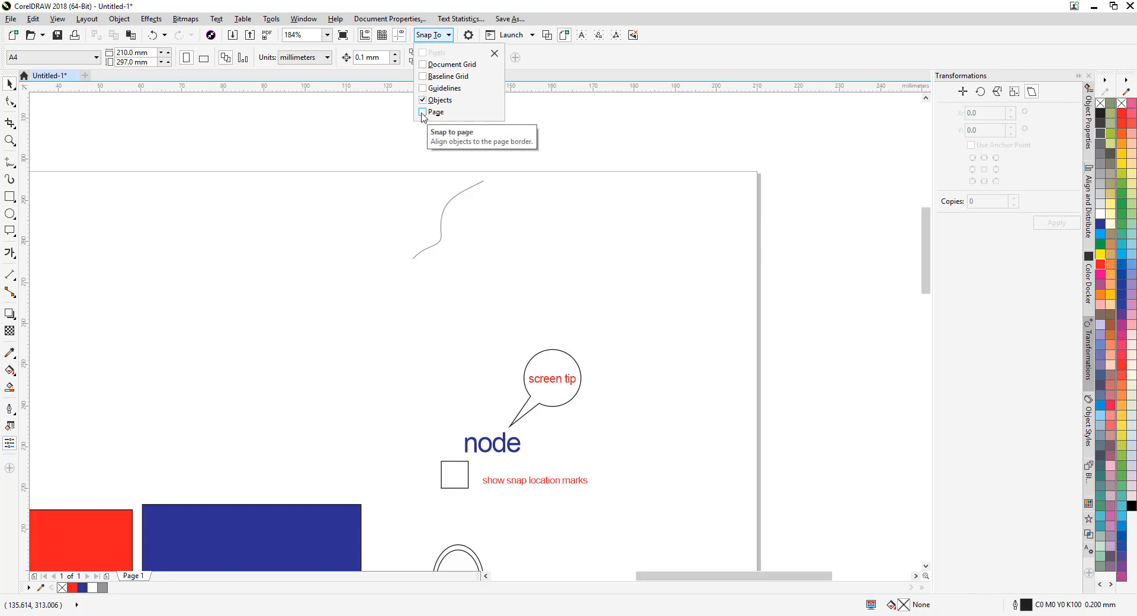
left_click(507, 227)
key("ctrl+j")
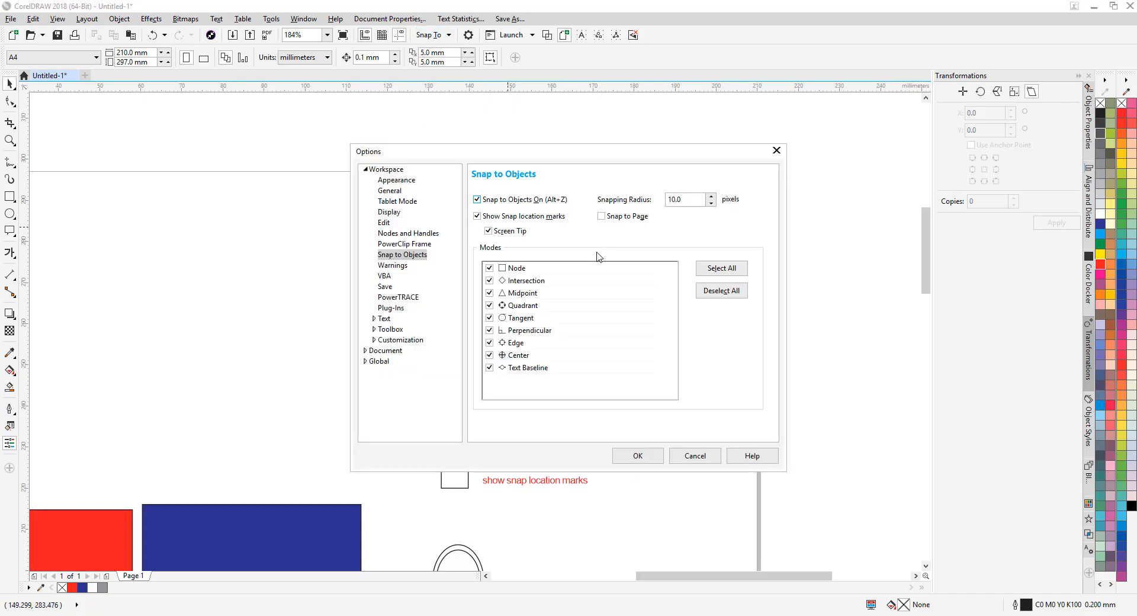
left_click(618, 218)
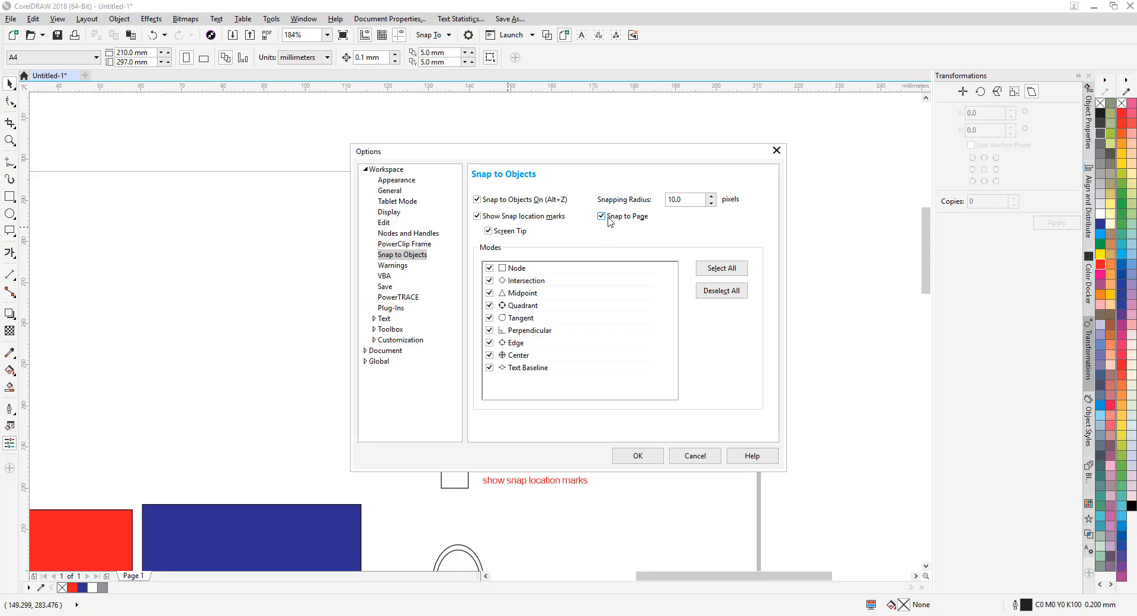
left_click(637, 456)
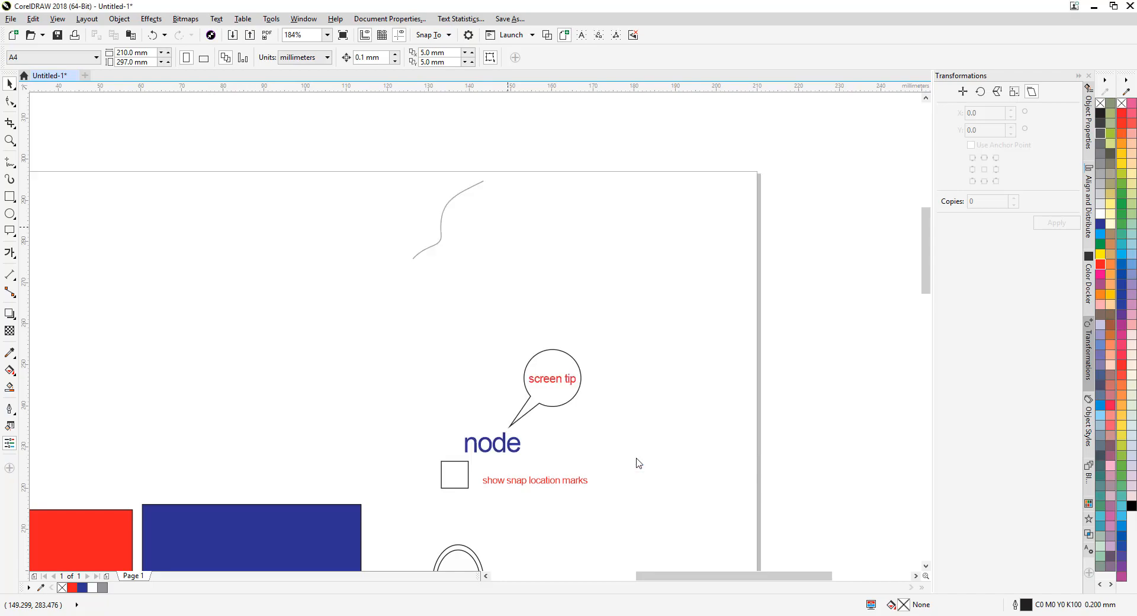
- Check the state of the Page snapping target among the document's Snap To commands
left_click(440, 37)
left_click(58, 18)
mouse_move(178, 298)
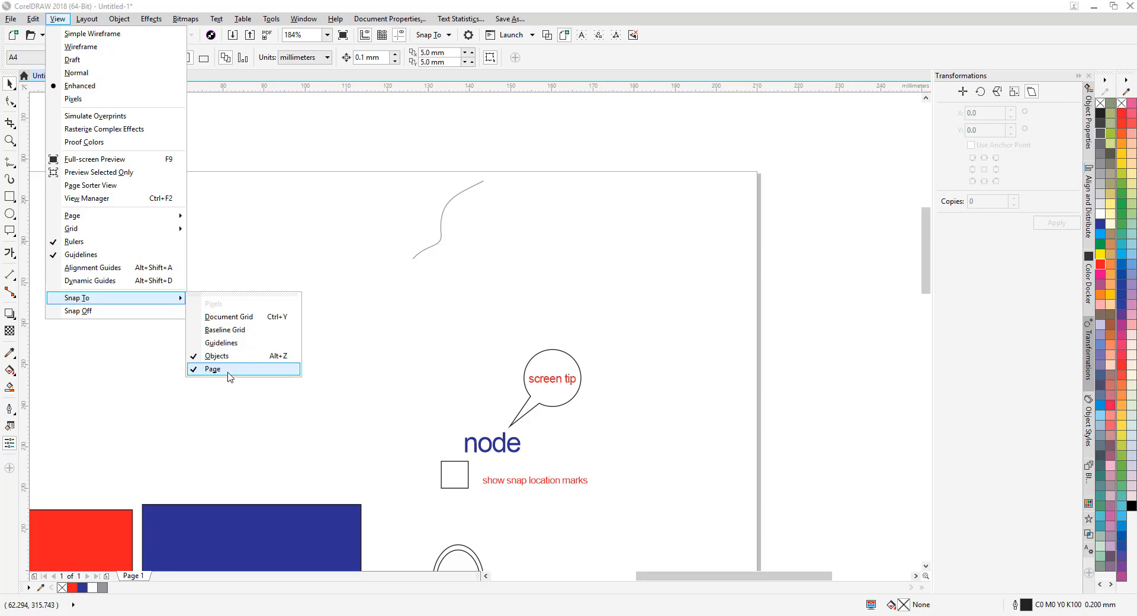
left_click(431, 267)
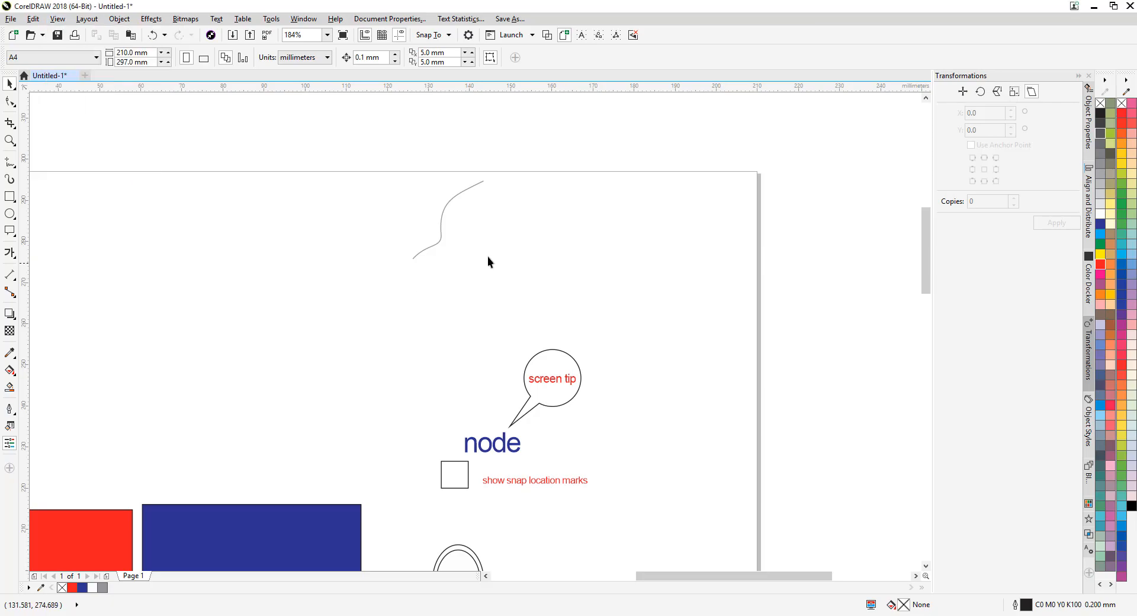
- Draw trial rectangles starting from the page's upper-left corner and left edge, and delete them
scroll(482, 254, "down", 5)
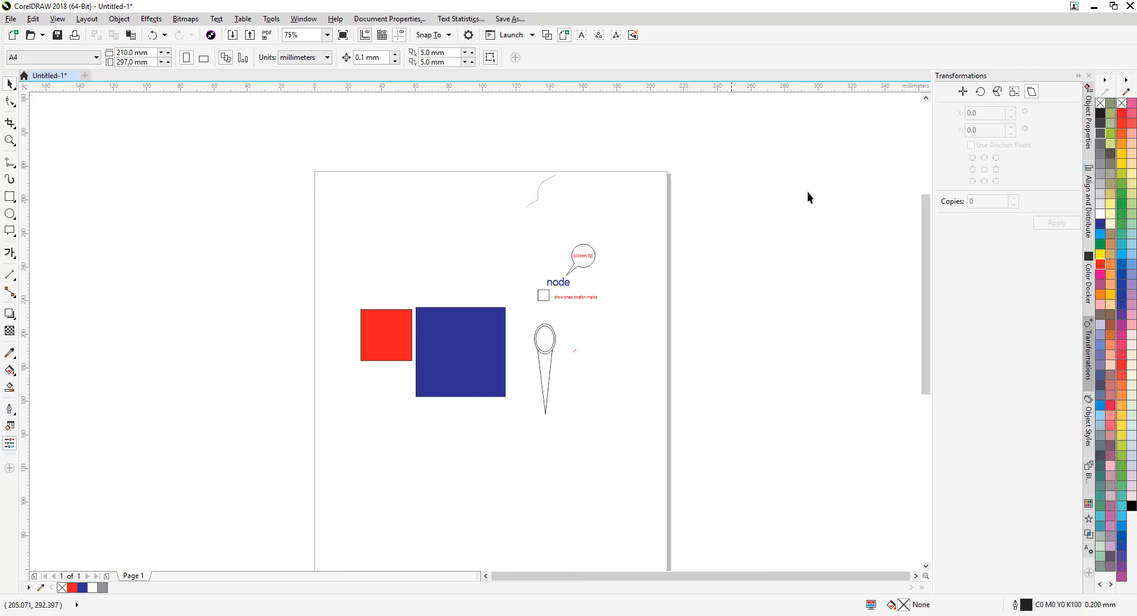
scroll(416, 216, "down", 1)
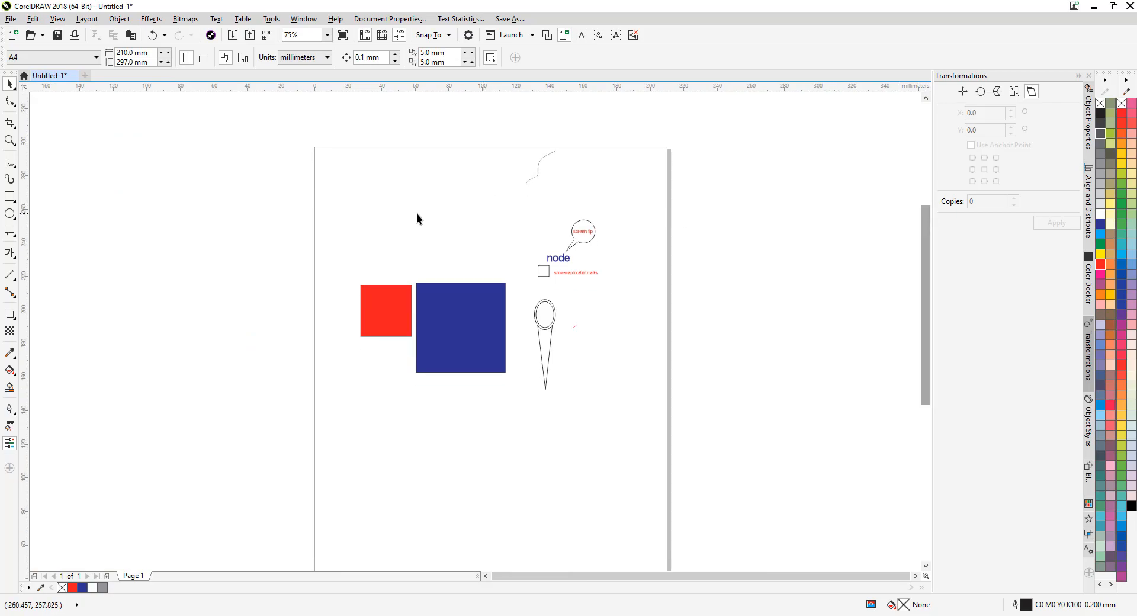
left_click(9, 196)
mouse_move(314, 147)
left_mouse_down()
mouse_move(391, 257)
mouse_move(670, 302)
mouse_move(673, 429)
mouse_move(363, 506)
mouse_move(387, 504)
mouse_move(319, 178)
mouse_move(171, 224)
left_mouse_up()
left_click_drag(243, 227, 239, 350)
mouse_move(315, 384)
left_mouse_down()
mouse_move(368, 431)
mouse_move(352, 493)
left_mouse_up()
key("space")
left_click(289, 239)
key("Delete")
left_click(339, 460)
key("Delete")
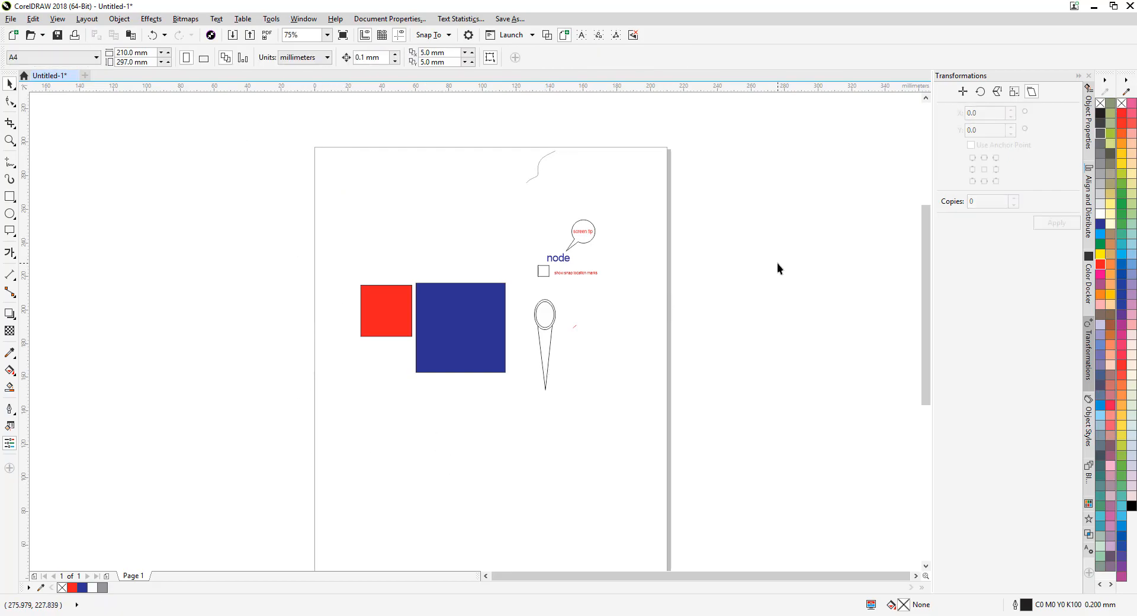
- Turn off snapping to the page and confirm the Snap to Objects settings
left_click(448, 35)
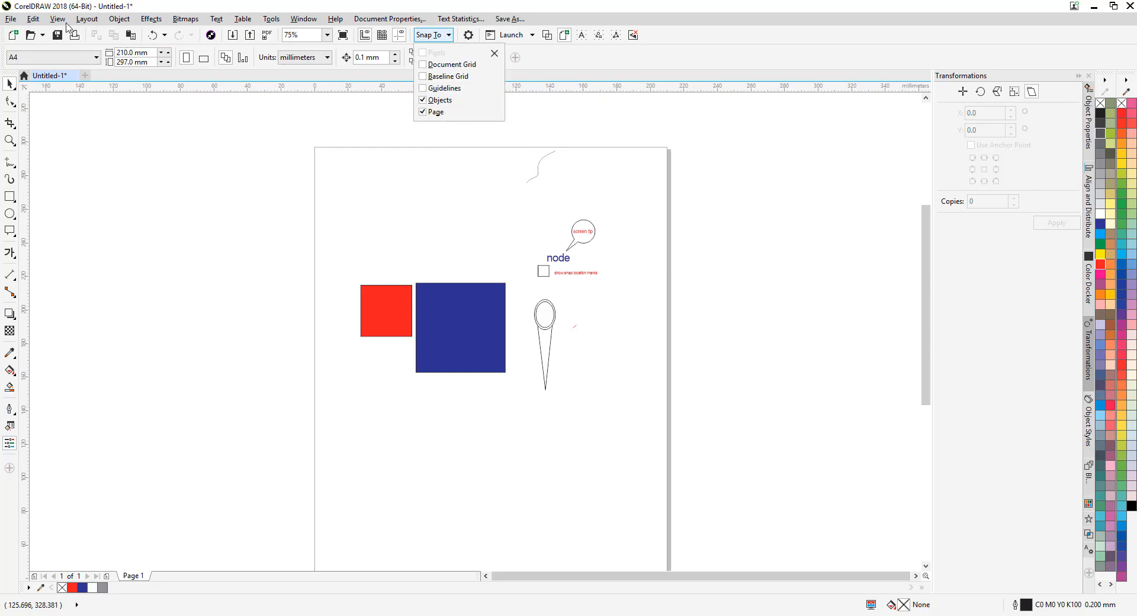
left_click(427, 112)
left_click(194, 169)
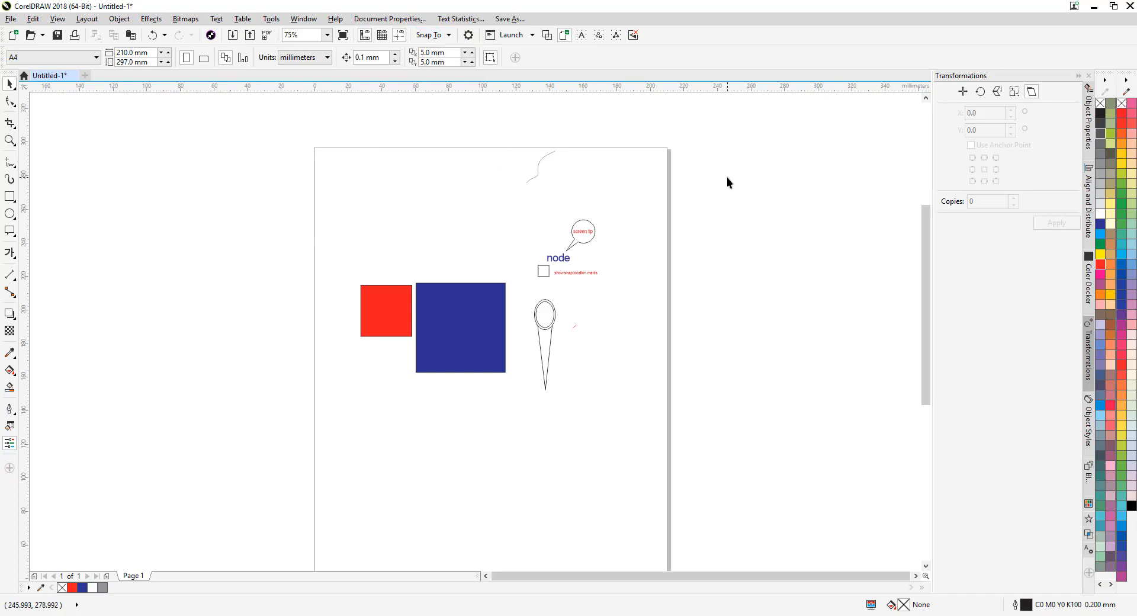
key("ctrl+j")
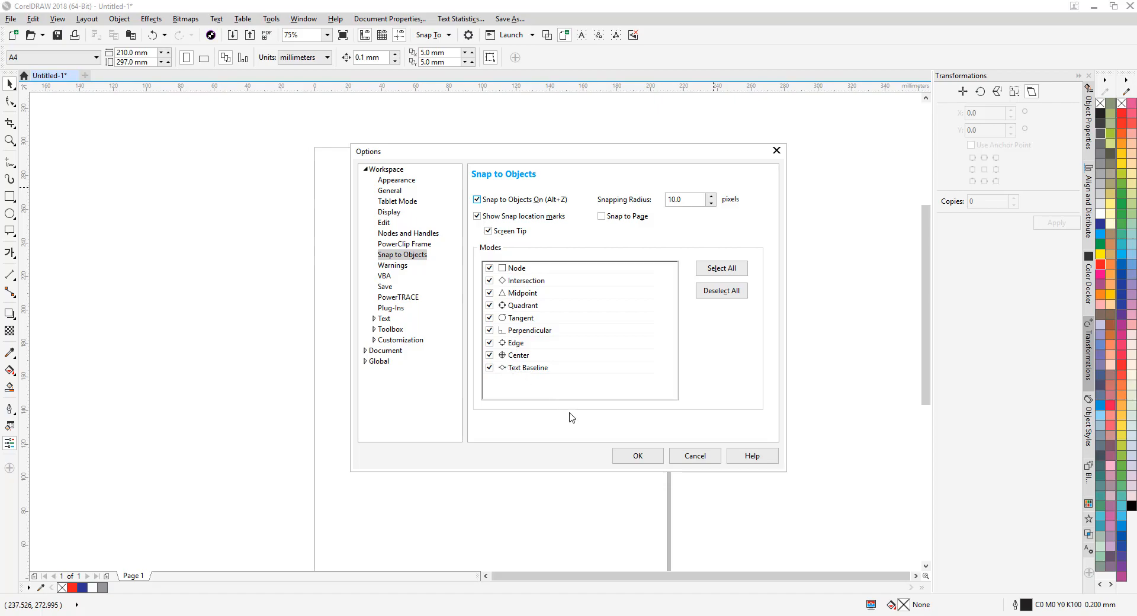
left_click(637, 456)
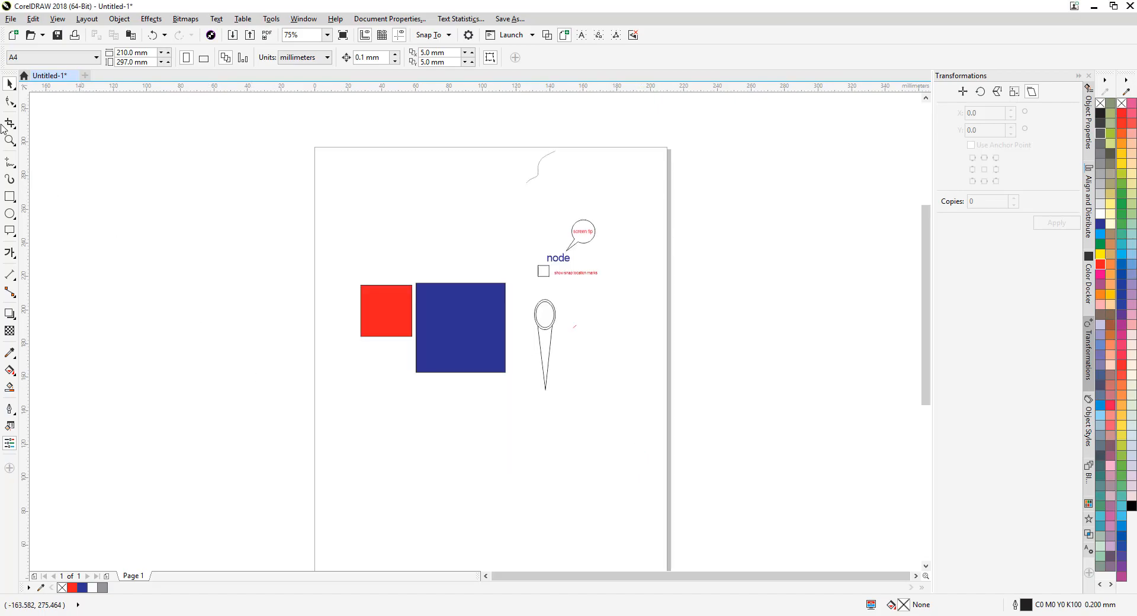
- Draw a circle about 45 mm in diameter above the red and blue squares
left_click(9, 141)
left_click_drag(351, 197, 624, 344)
key("space")
left_click(9, 214)
mouse_move(175, 182)
left_mouse_down()
mouse_move(299, 261)
mouse_move(279, 216)
mouse_move(309, 214)
left_mouse_up()
key("space")
left_click(464, 215)
left_click(310, 213)
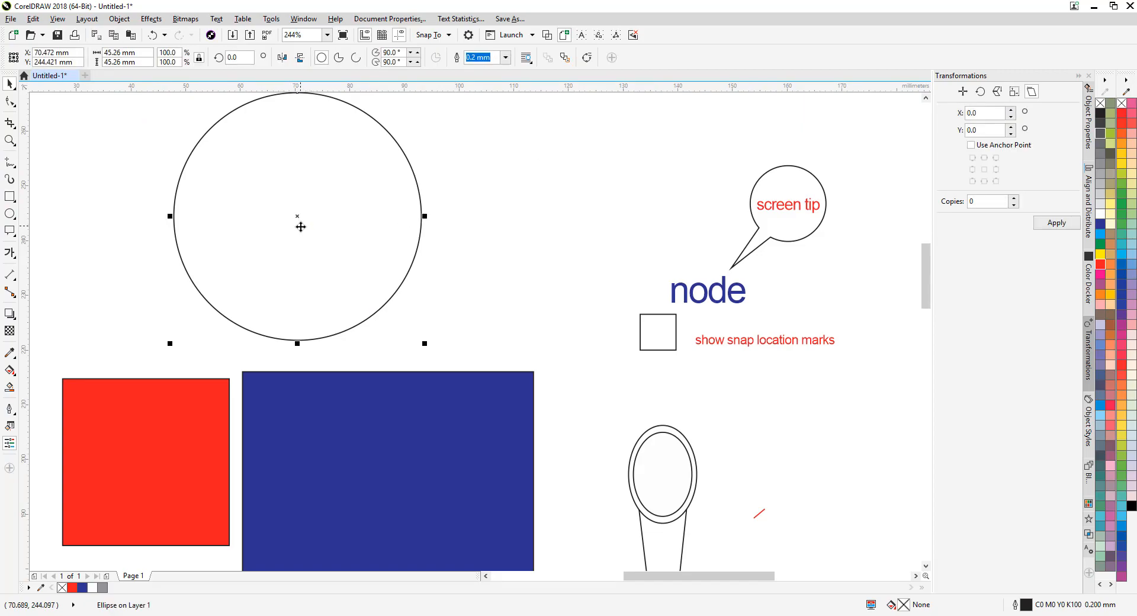
- Move the circle by its center slightly right and down, and shrink it to about 41 mm in diameter
left_click(513, 222)
left_click(306, 238)
left_click_drag(297, 218, 323, 227)
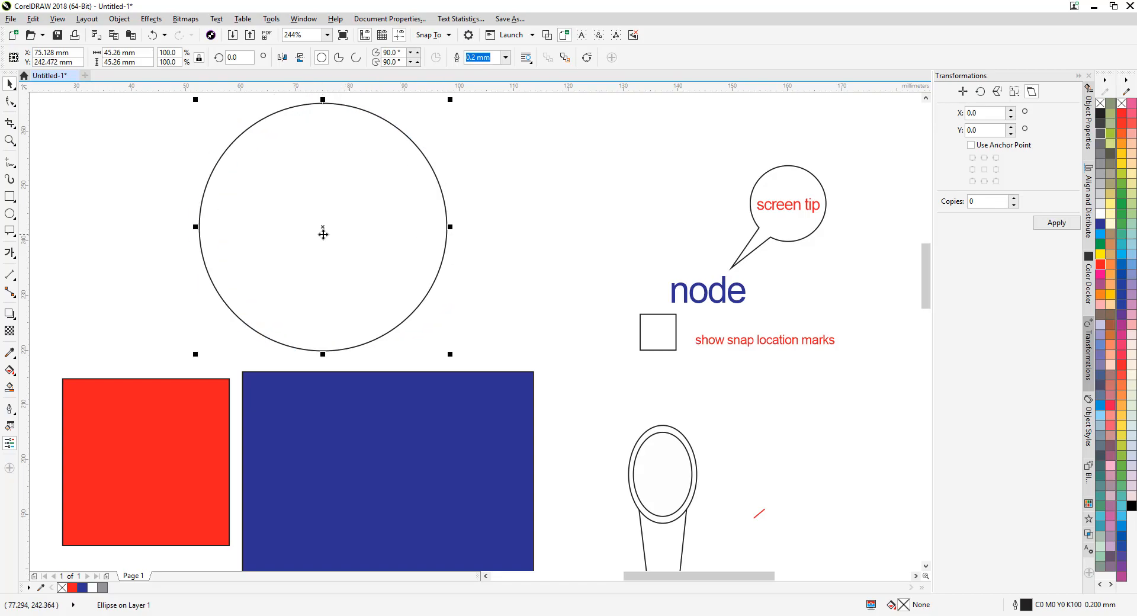
left_click_drag(450, 99, 545, 144)
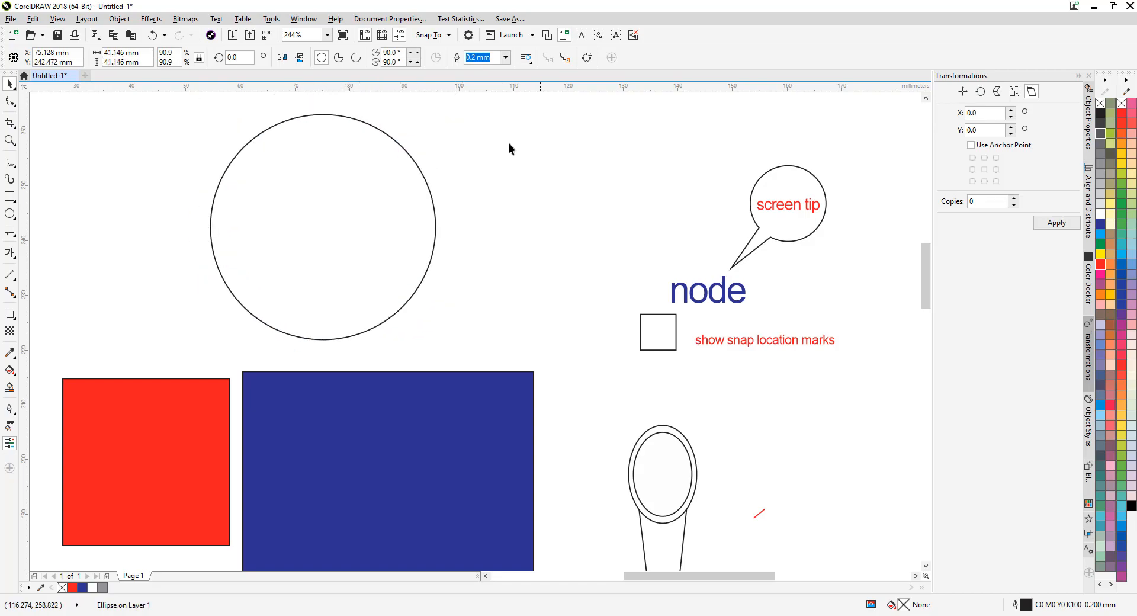
left_click(544, 139)
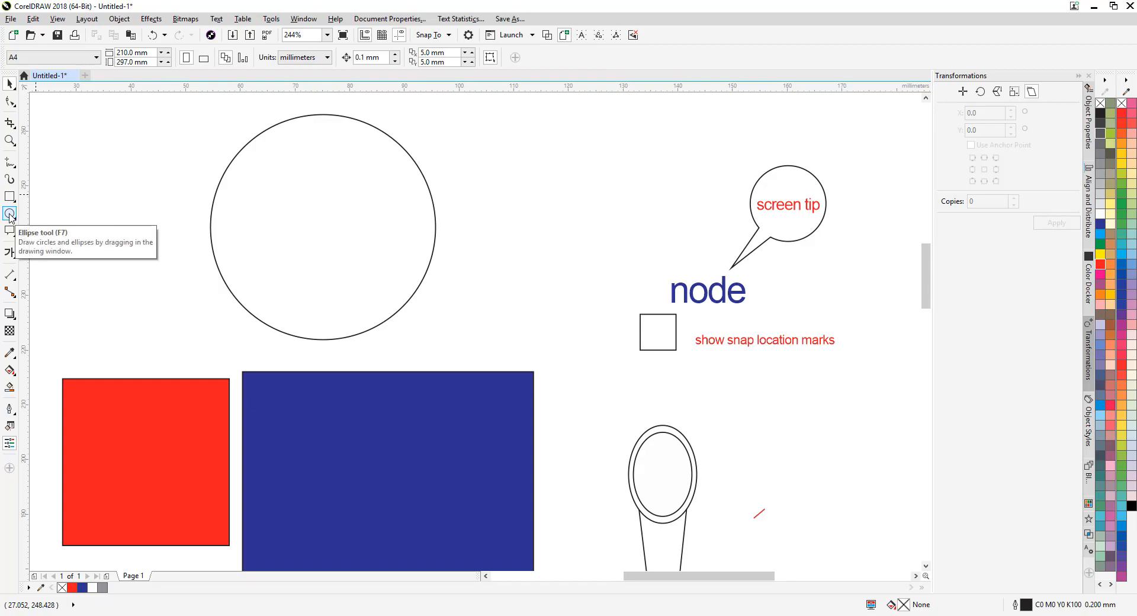
- Draw a circle about 10.6 mm in diameter to the right of the large circle and fill it pale yellow
left_click(10, 214)
left_click_drag(513, 184, 534, 249)
key("ctrl+z")
left_click(9, 215)
key("space")
left_click(1110, 208)
left_click(569, 228)
- Fill the large circle with light orange (C0 M40 Y60 K0)
left_click(352, 209)
left_click(1101, 262)
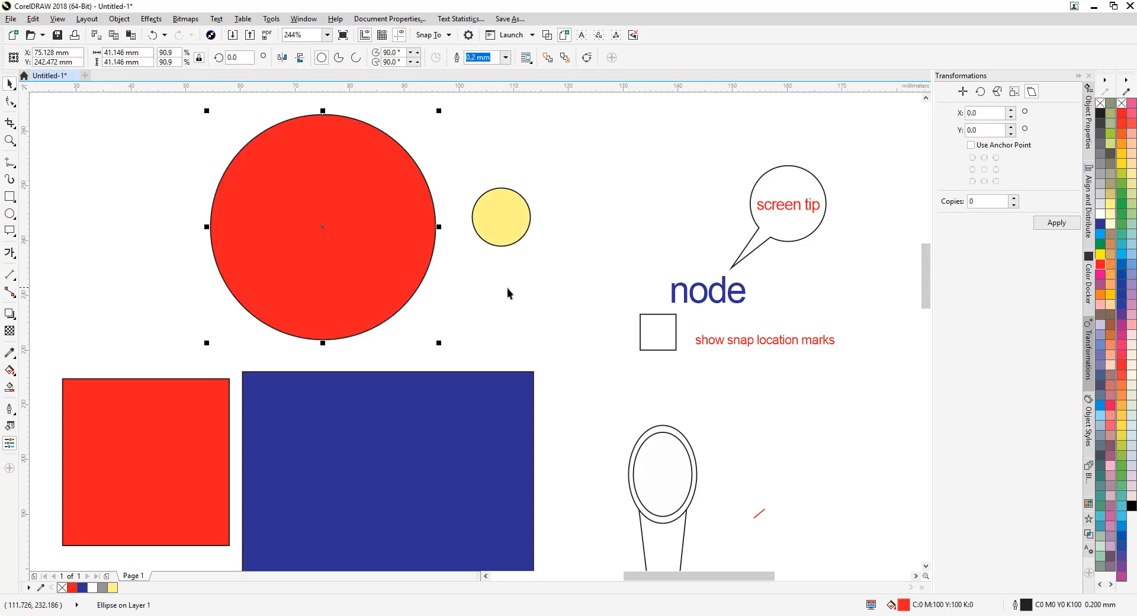
left_click(1111, 285)
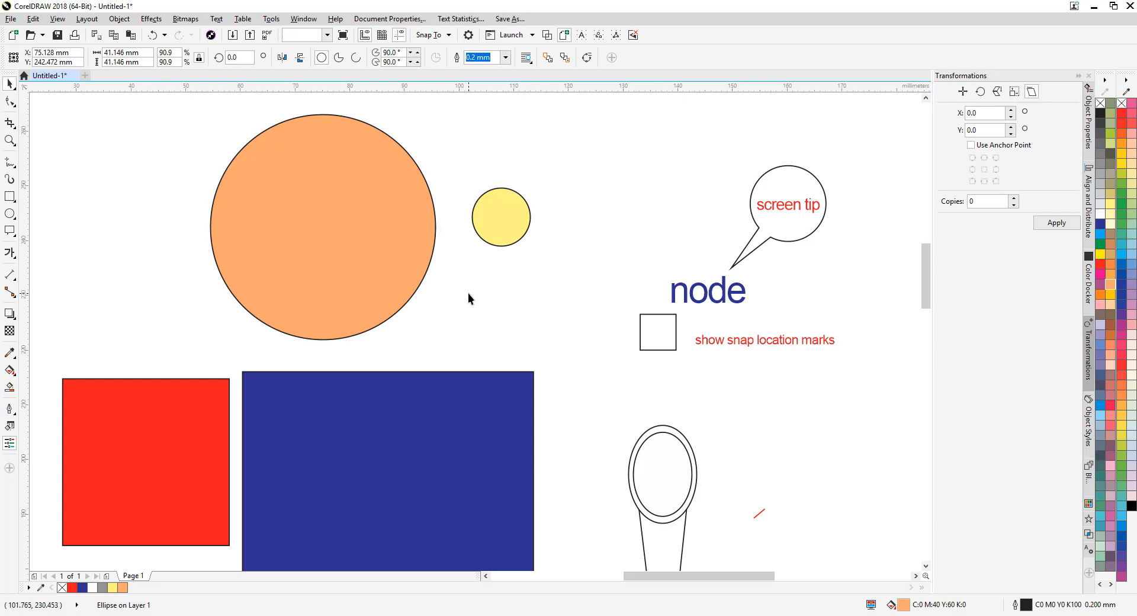
left_click(487, 306)
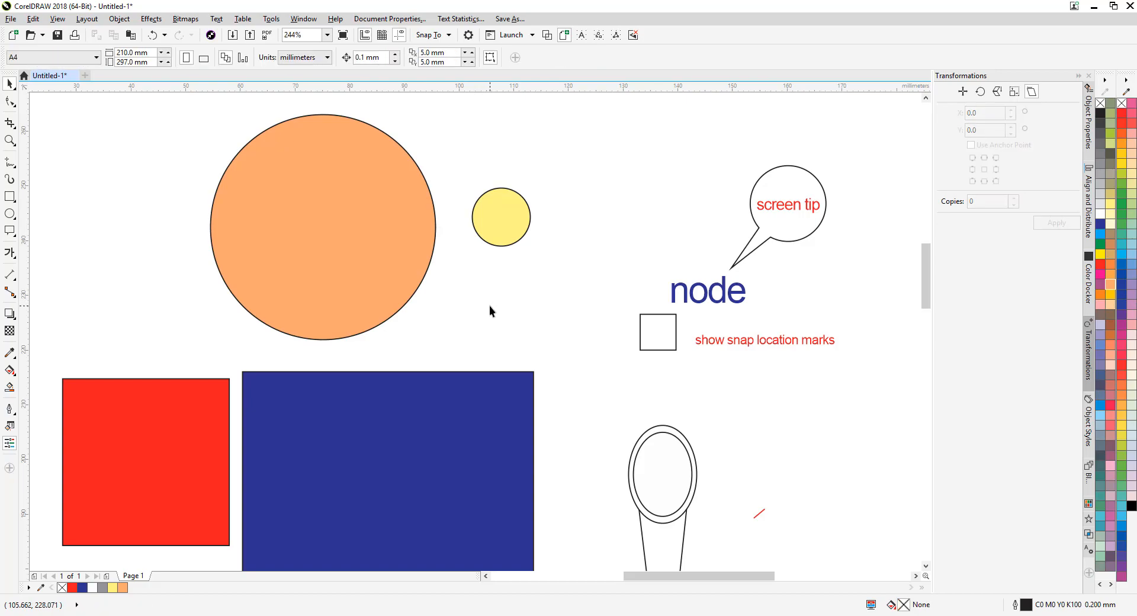
- Move the yellow circle by its center onto the orange circle's center and enlarge it to about 13 mm in diameter
left_click(512, 217)
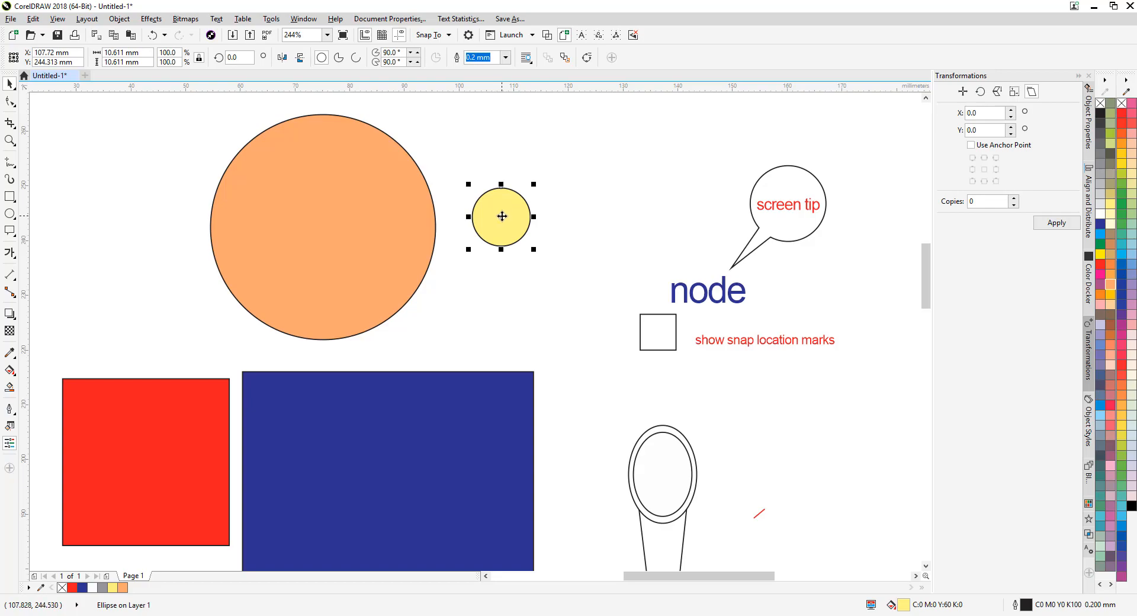
left_click_drag(502, 216, 323, 227)
left_click(571, 201)
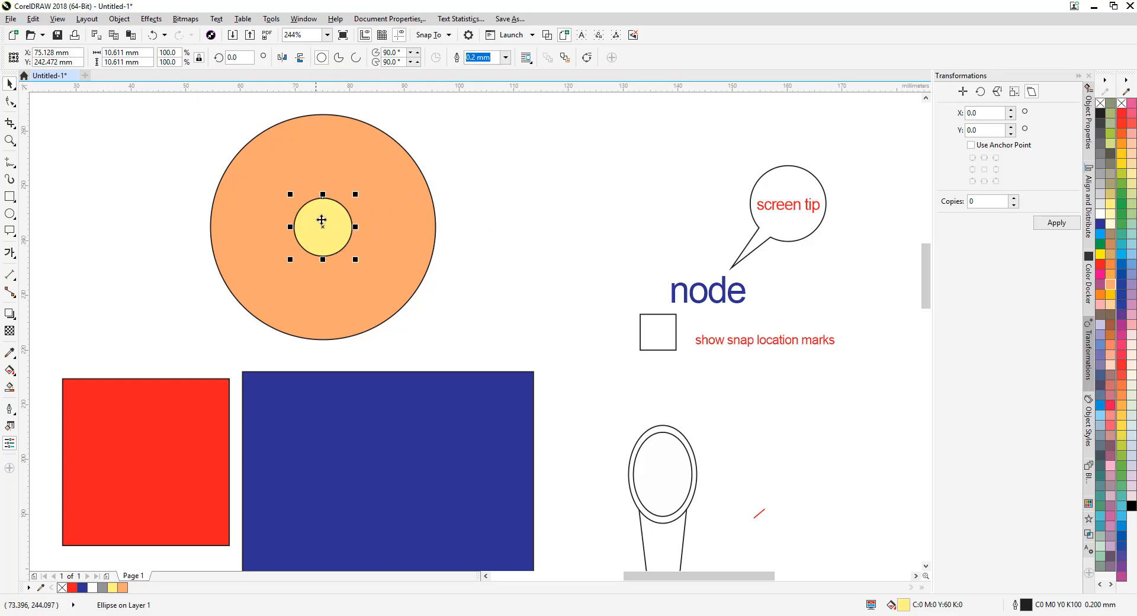
left_click_drag(355, 194, 363, 186)
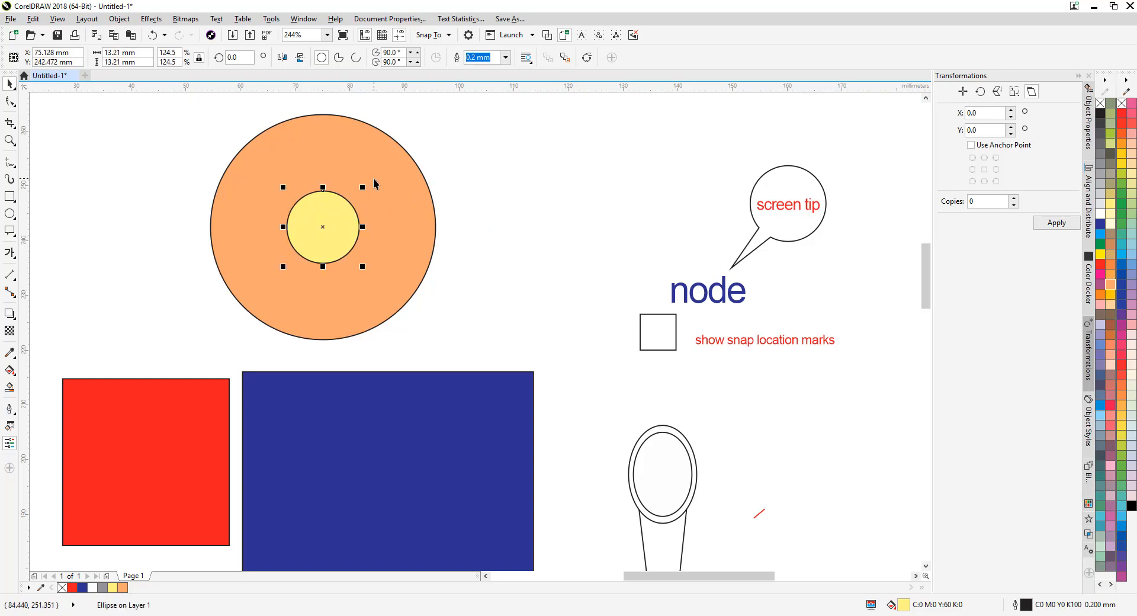
mouse_move(324, 224)
left_mouse_down()
mouse_move(523, 215)
mouse_move(343, 243)
mouse_move(323, 229)
left_mouse_up()
left_click(496, 250)
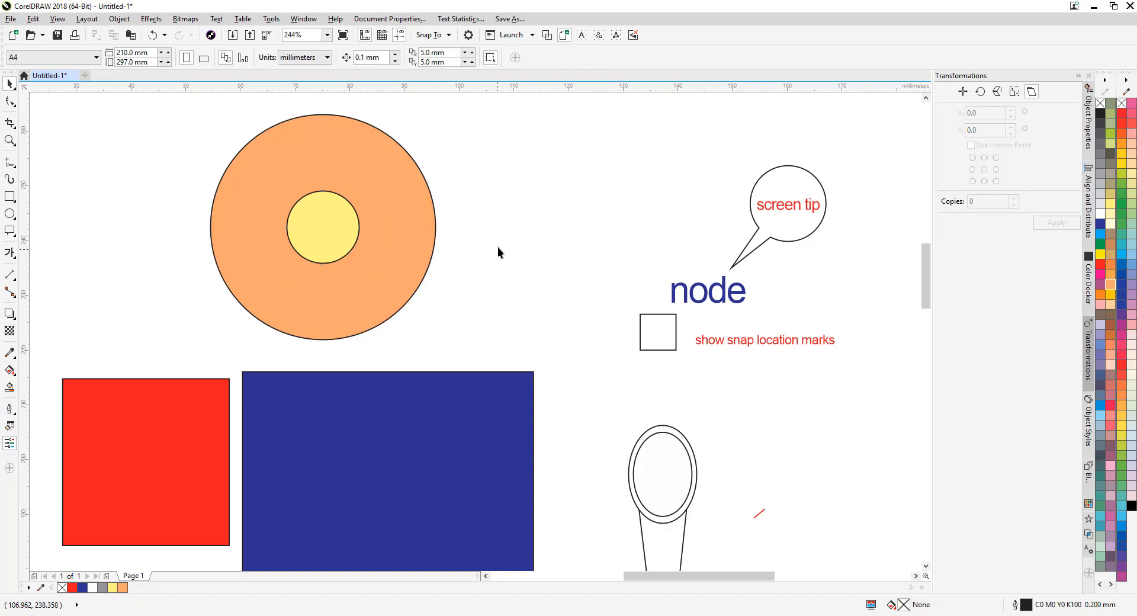
- Turn off the Center snapping mode and move the yellow circle onto the blue square's upper-right corner
key("ctrl+j")
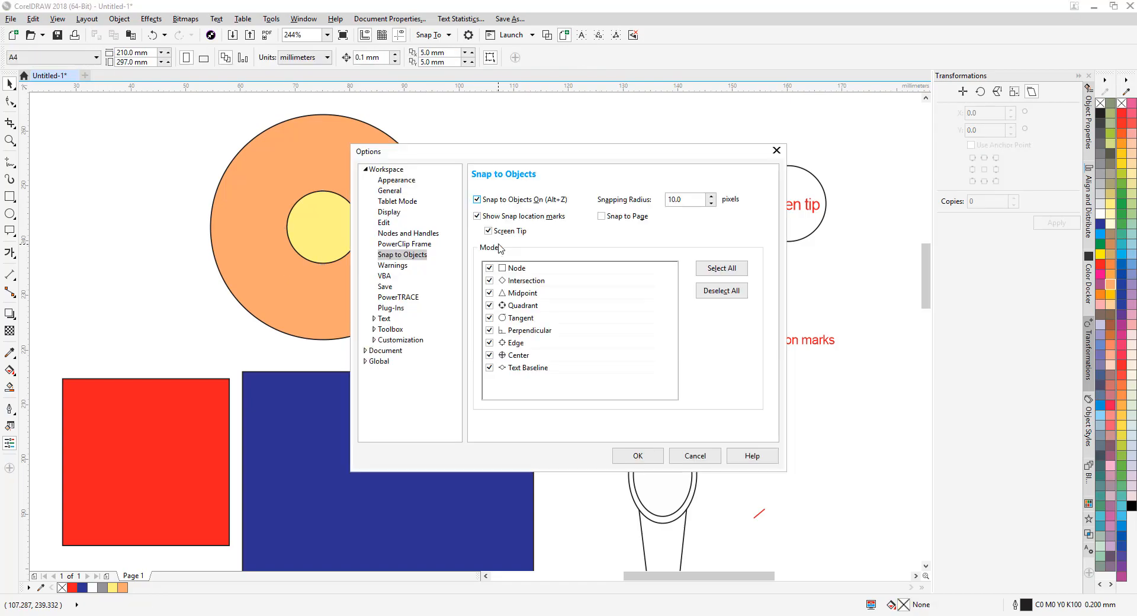
left_click(490, 356)
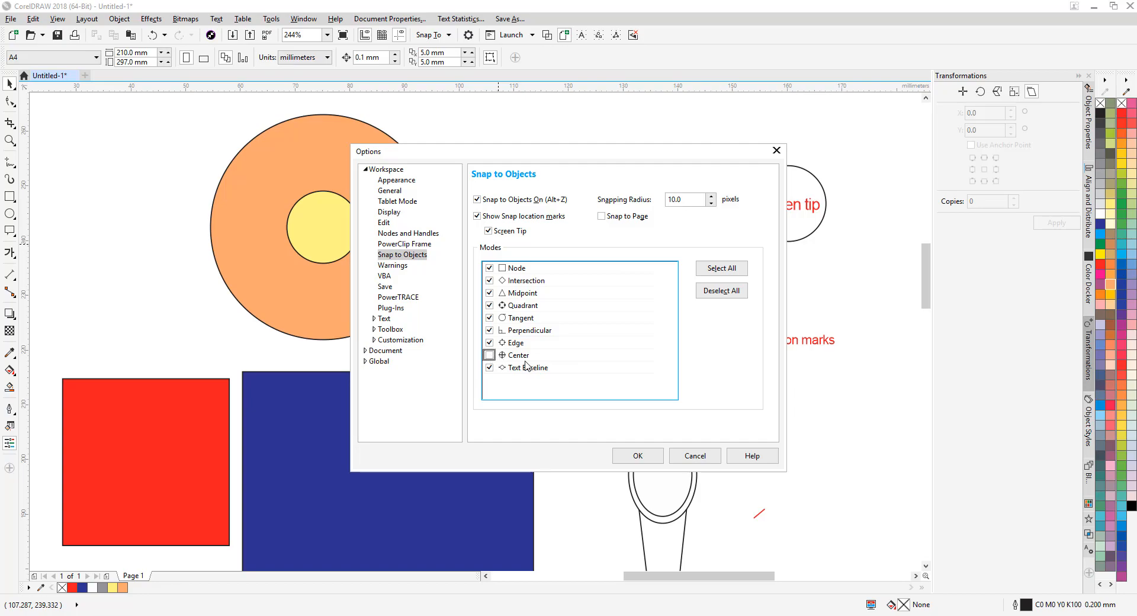
left_click(638, 455)
left_click_drag(325, 227, 534, 373)
left_click(578, 288)
- Try clearing individual snapping modes from Midpoint to Text Baseline, then select all modes and confirm the Snap to Objects settings
key("ctrl+j")
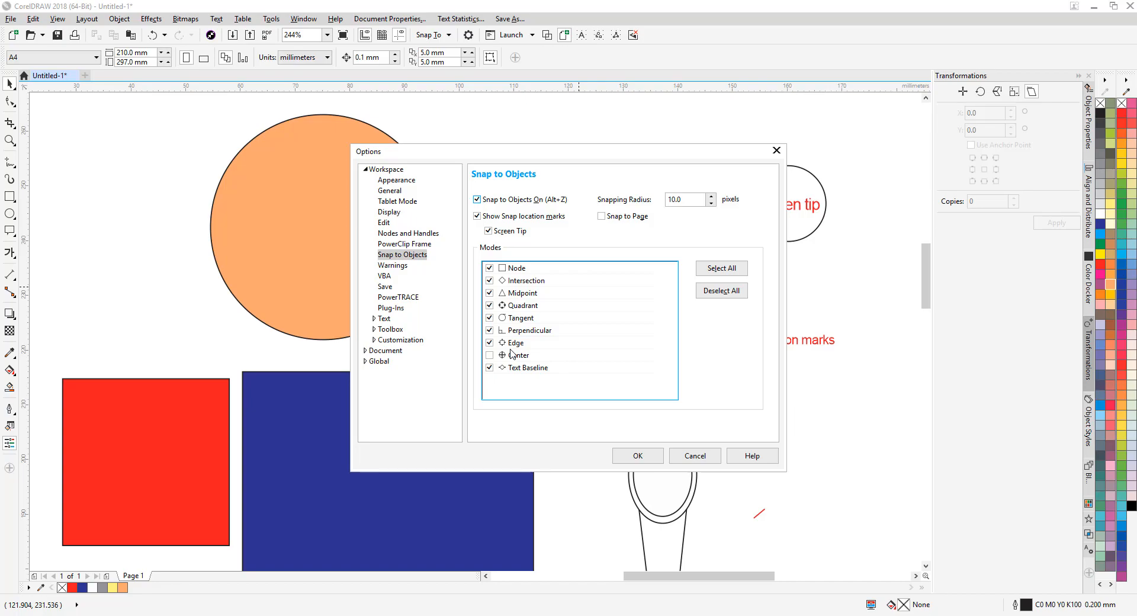
left_click(489, 293)
left_click(490, 305)
left_click(489, 317)
left_click(489, 330)
left_click(489, 342)
left_click(489, 367)
left_click(726, 271)
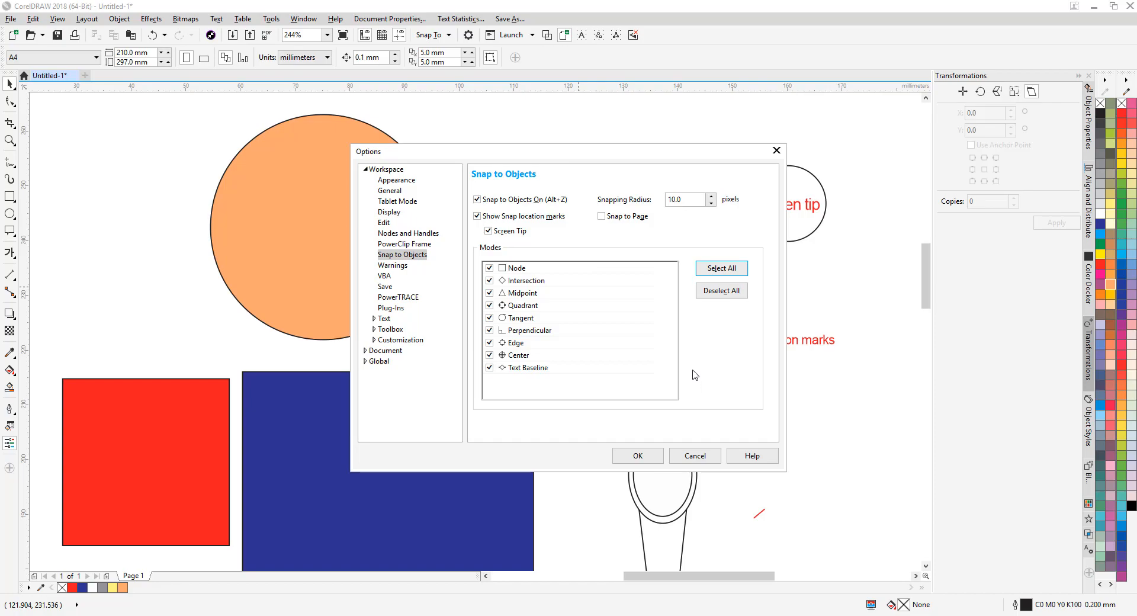
left_click(643, 459)
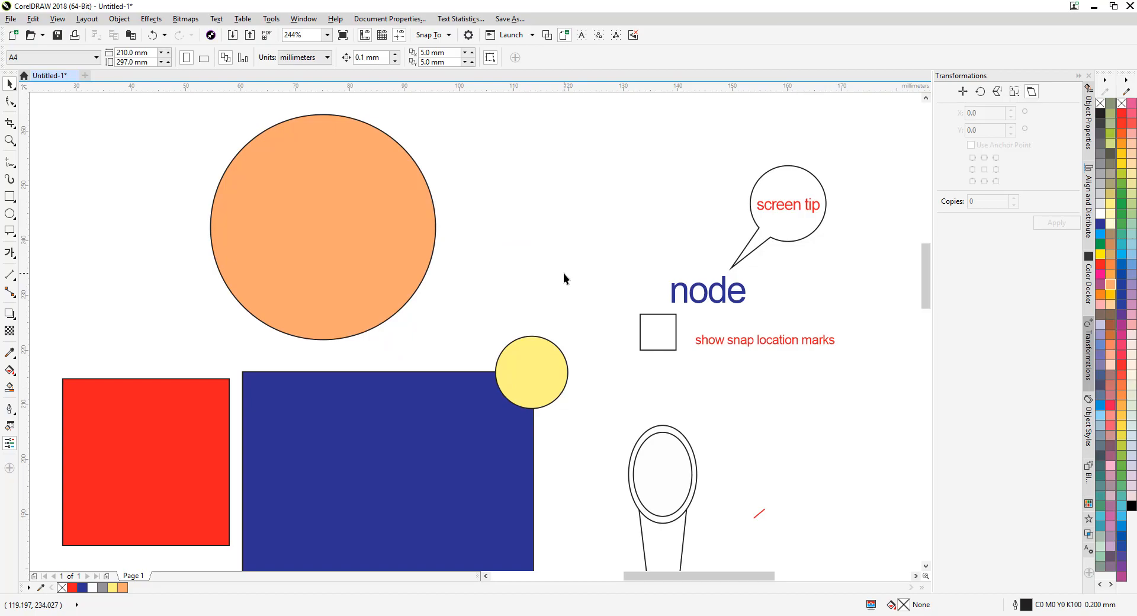
- Move the grey curve down between the orange circle and the screen tip callout
key("F4")
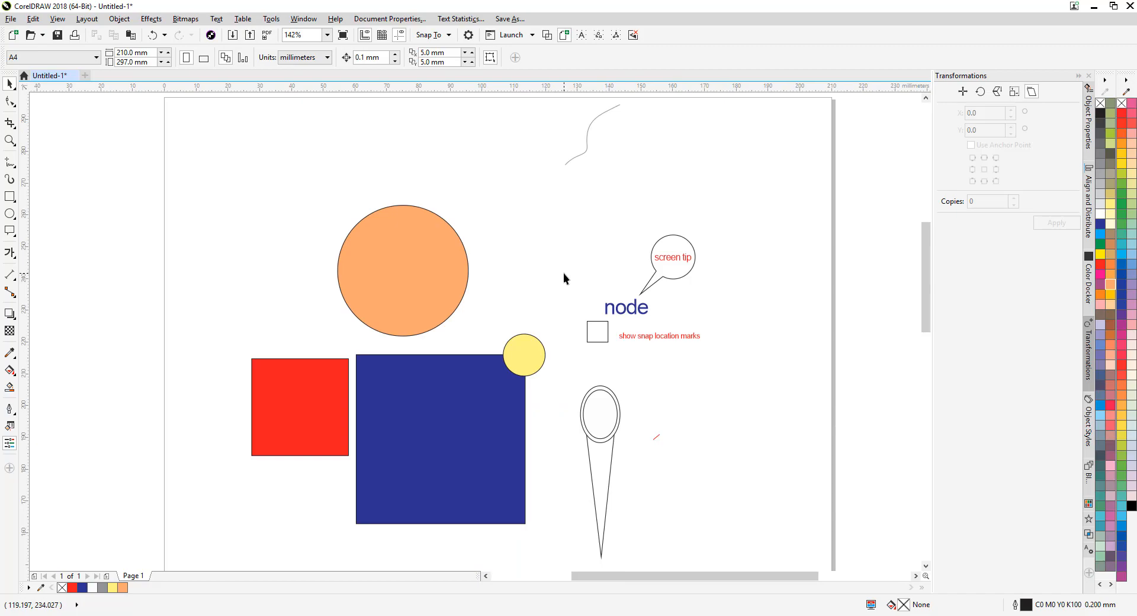
left_click_drag(581, 153, 550, 285)
key("F4")
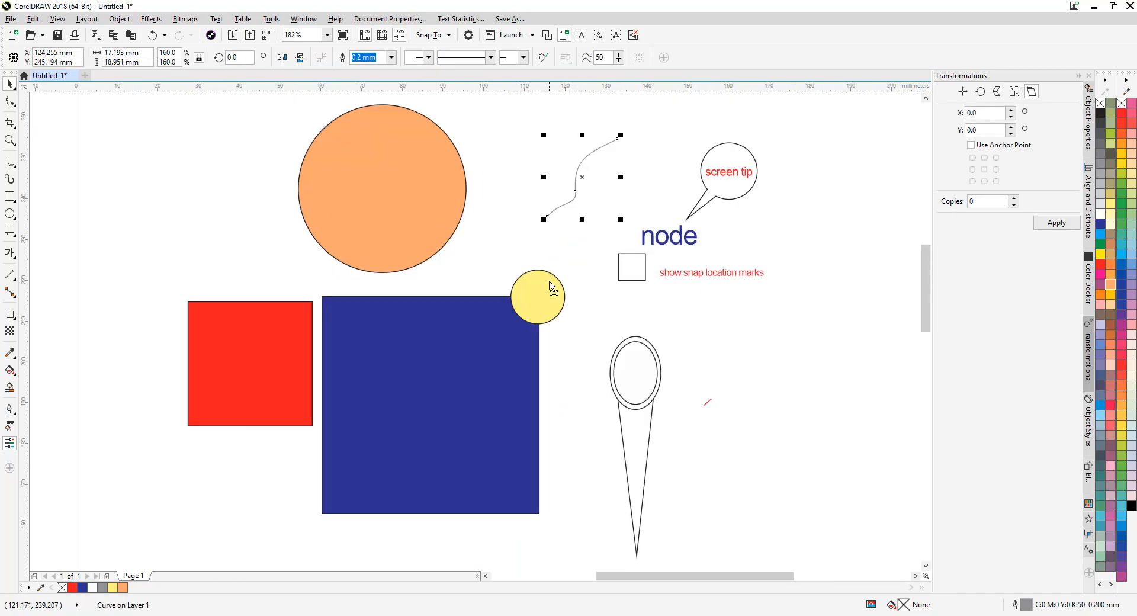
left_click(807, 396)
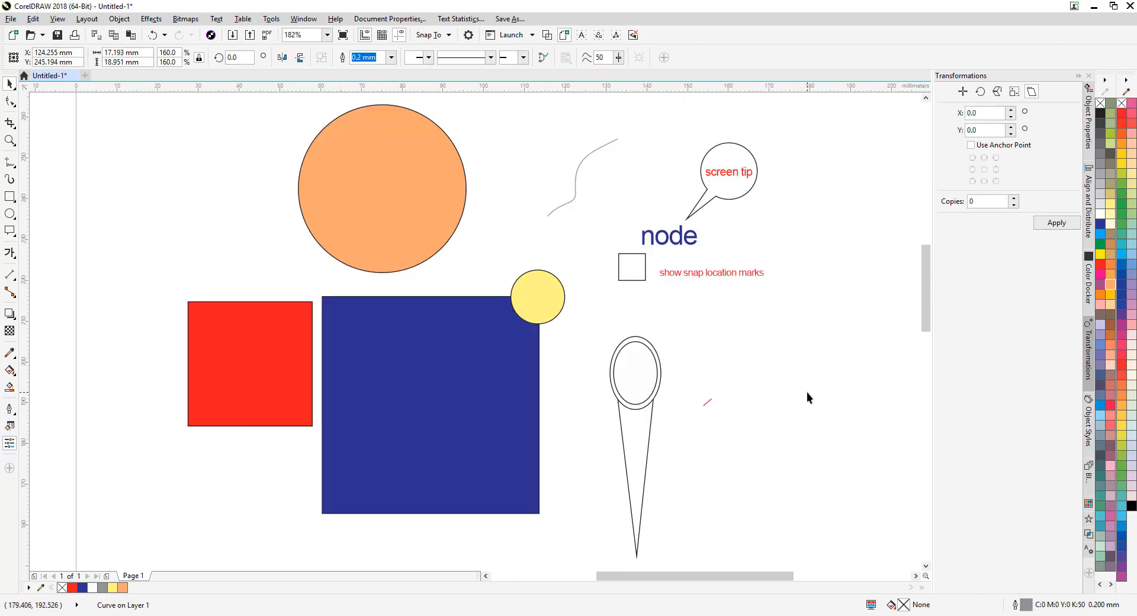